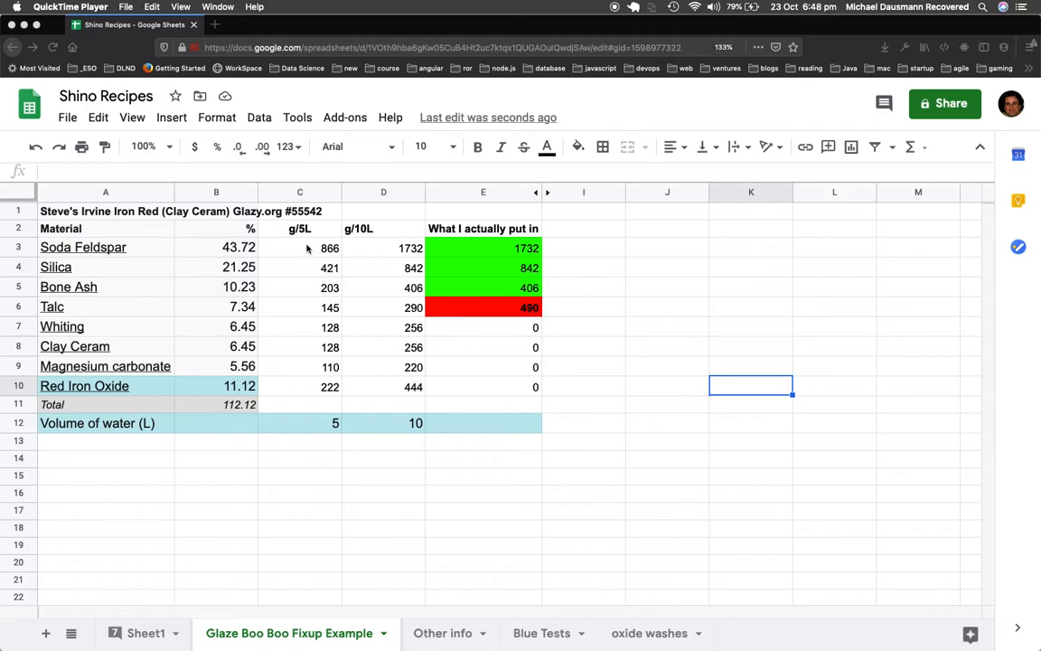
# Compare the g/10L amounts with what was actually put in for soda feldspar, silica, bone ash and talc
pyautogui.click(312, 252)
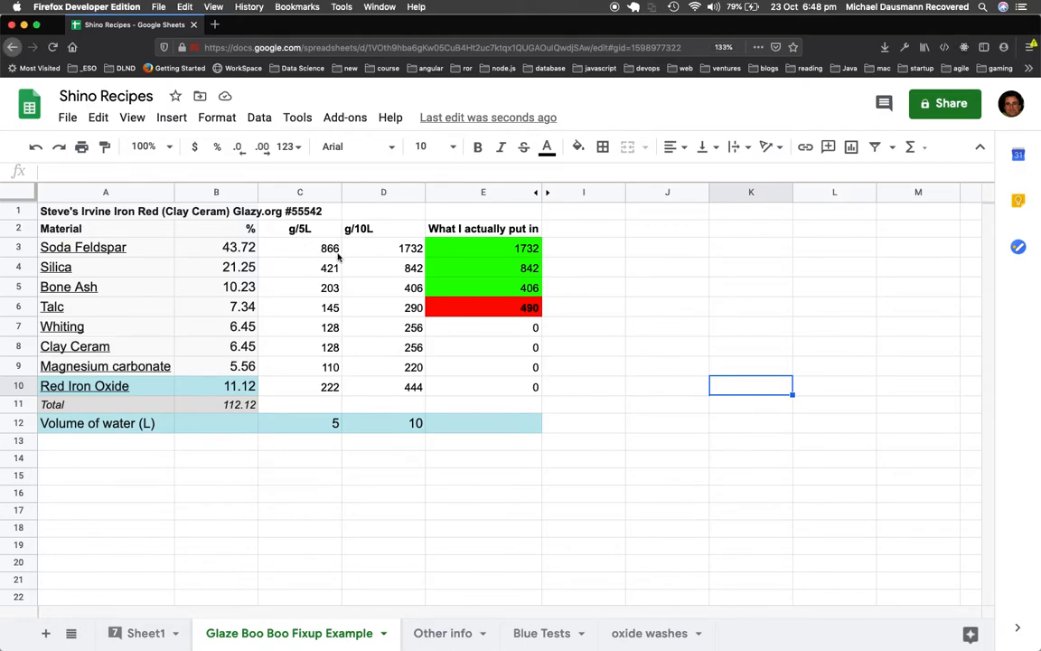
pyautogui.click(385, 250)
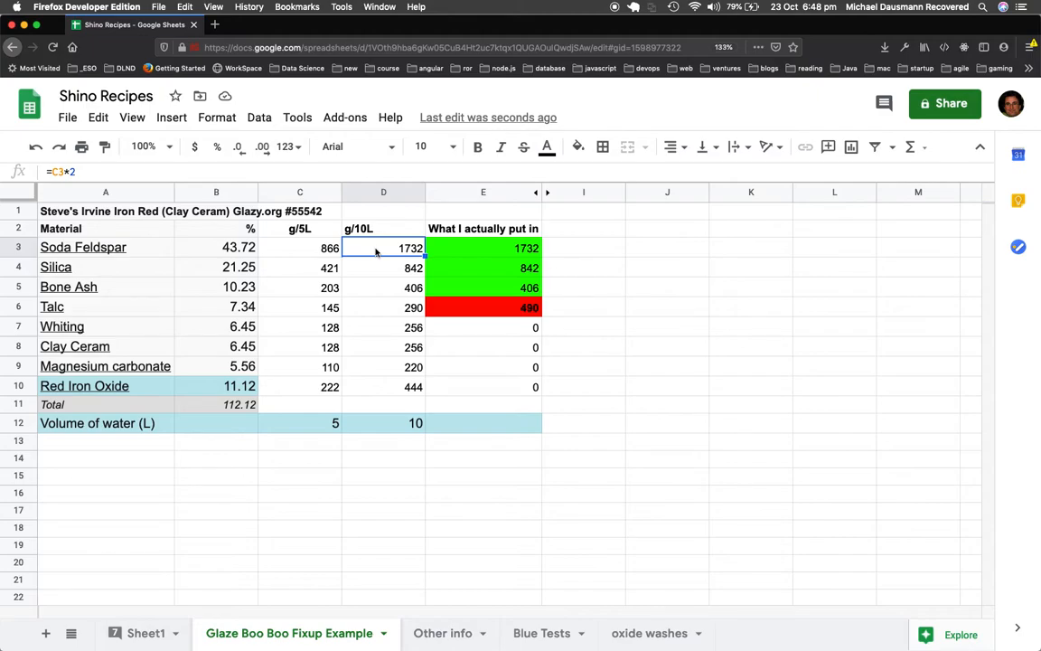
pyautogui.click(490, 250)
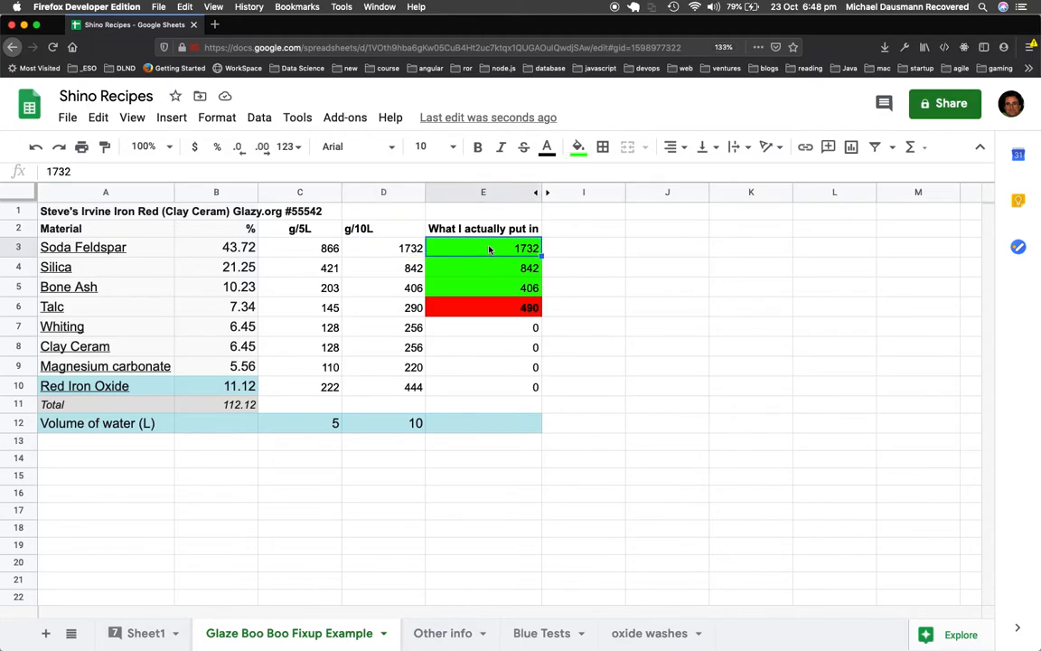
pyautogui.click(400, 254)
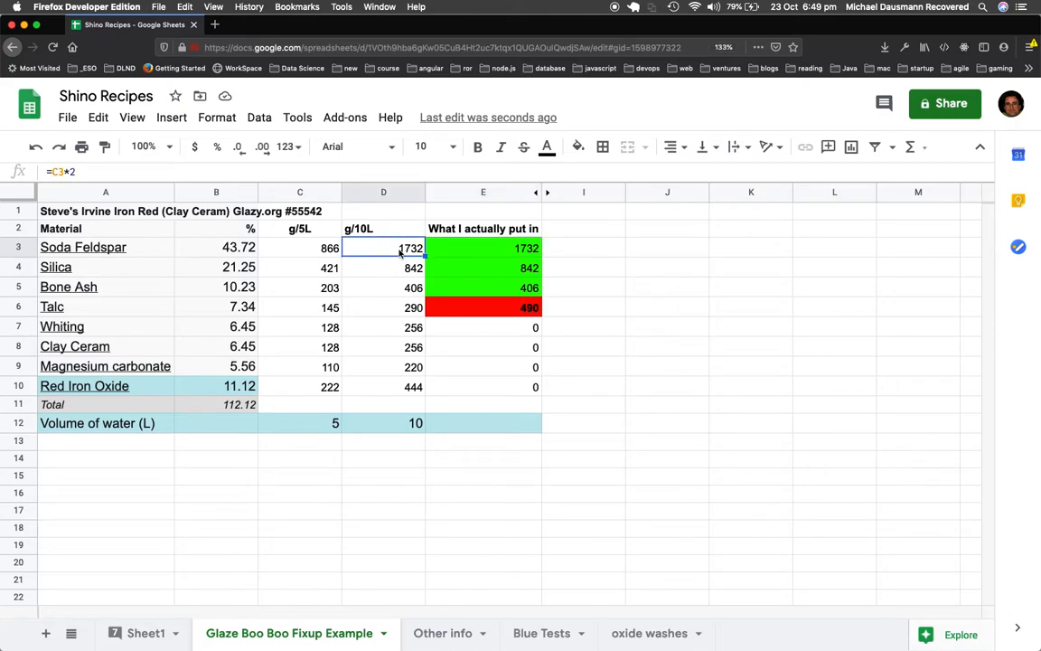
pyautogui.click(491, 251)
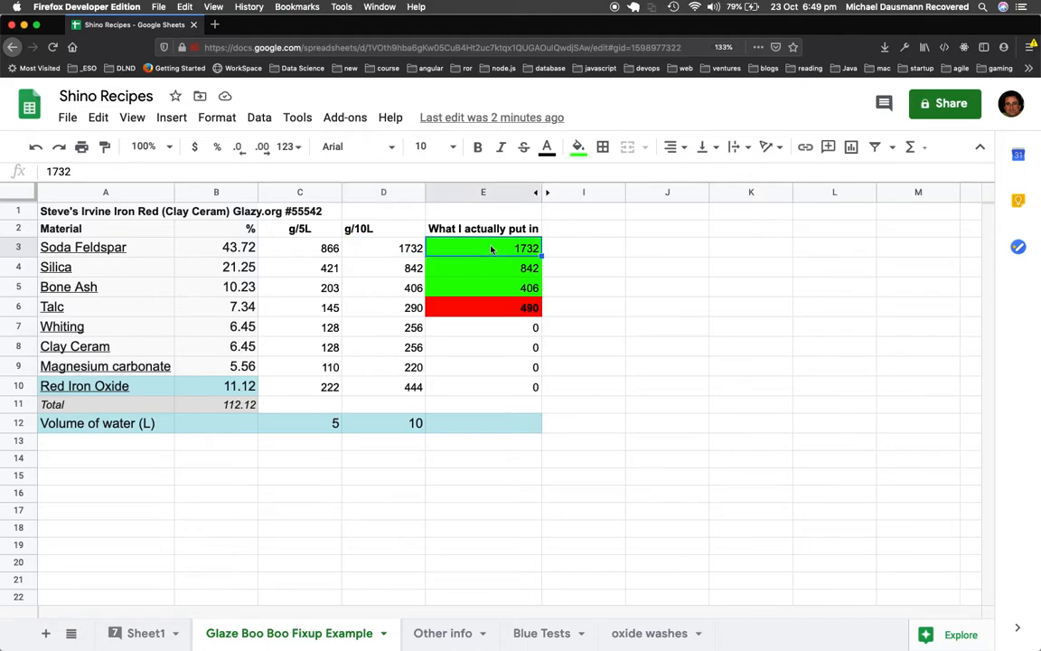
pyautogui.click(412, 270)
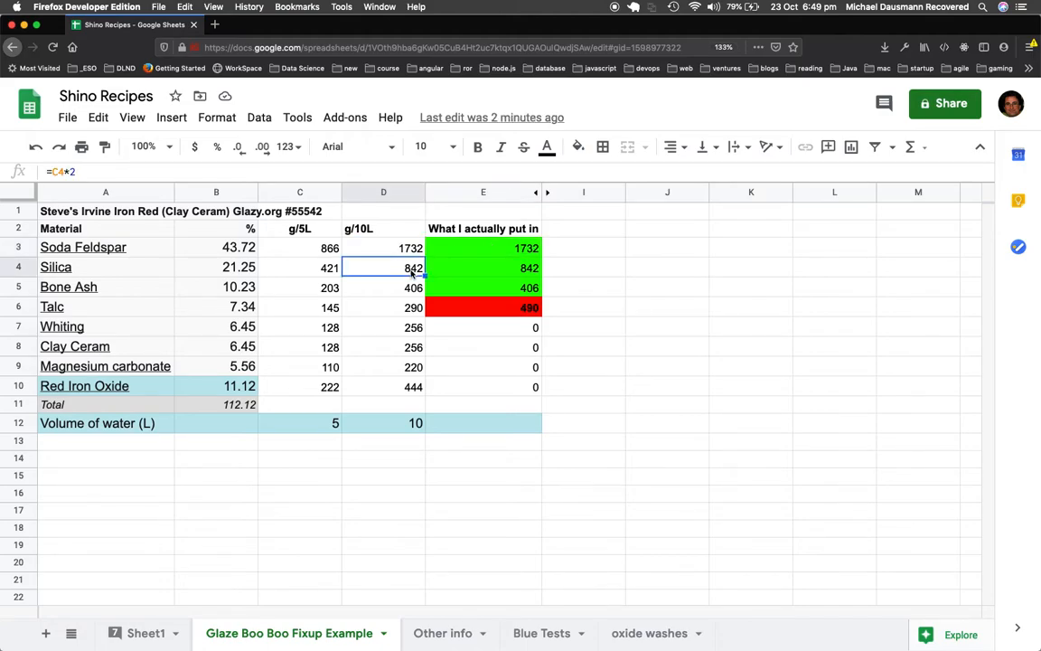
pyautogui.click(495, 270)
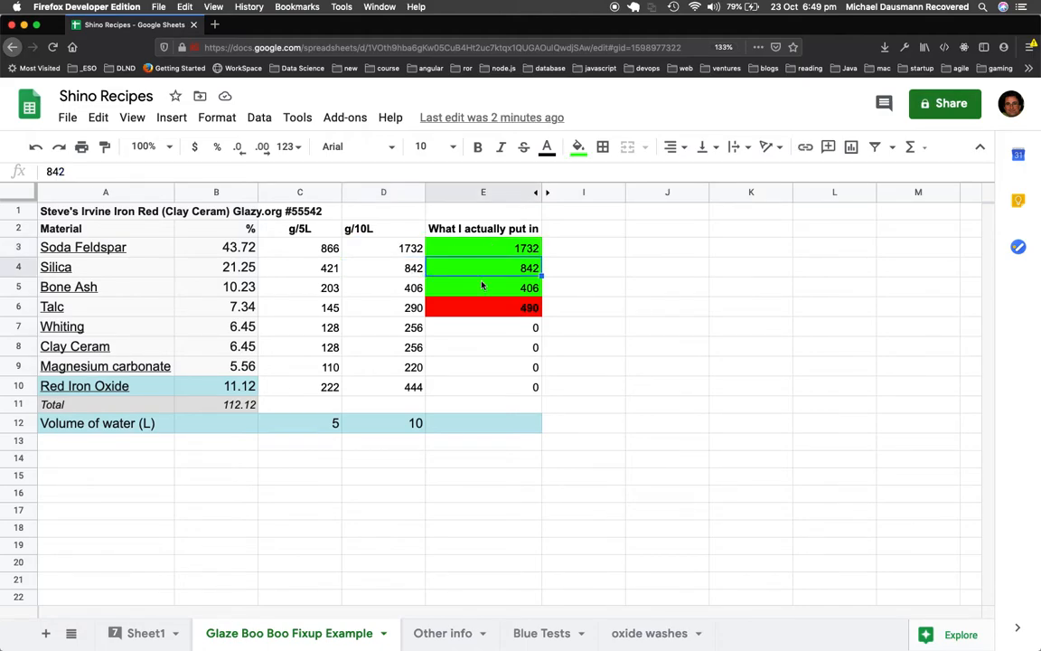
pyautogui.click(412, 290)
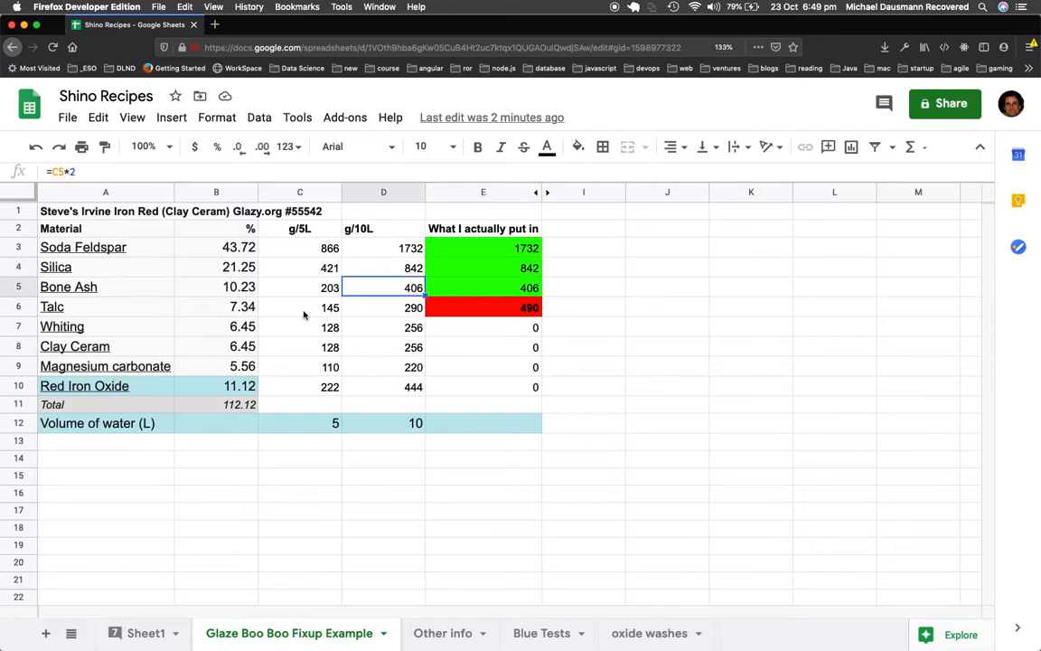
pyautogui.click(470, 311)
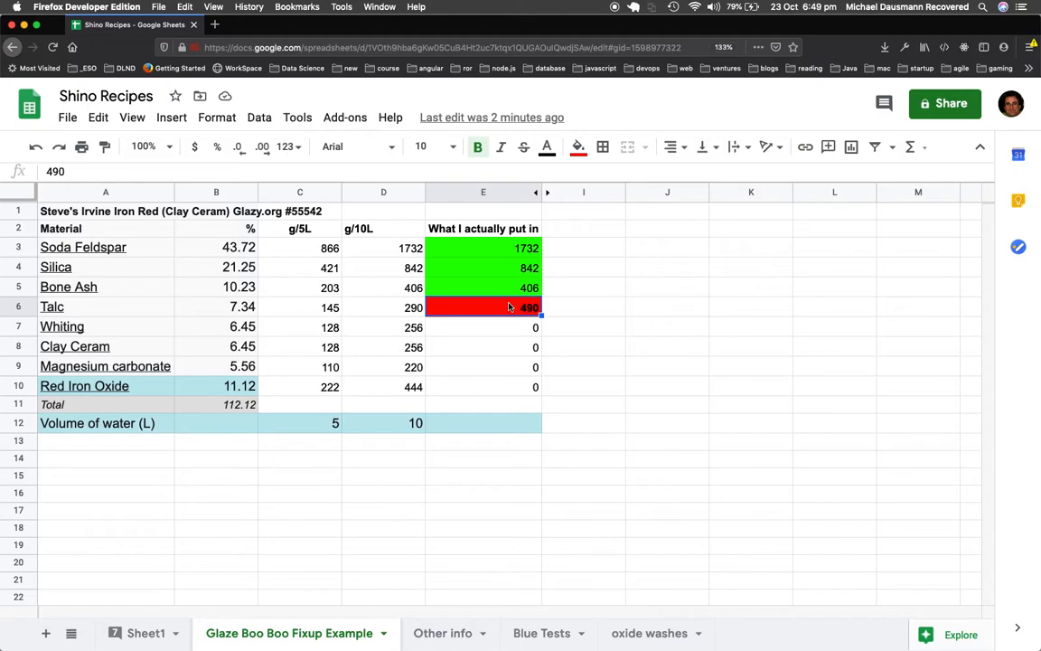
# Unhide columns F to H beside the "What I actually put in" column
pyautogui.click(516, 191)
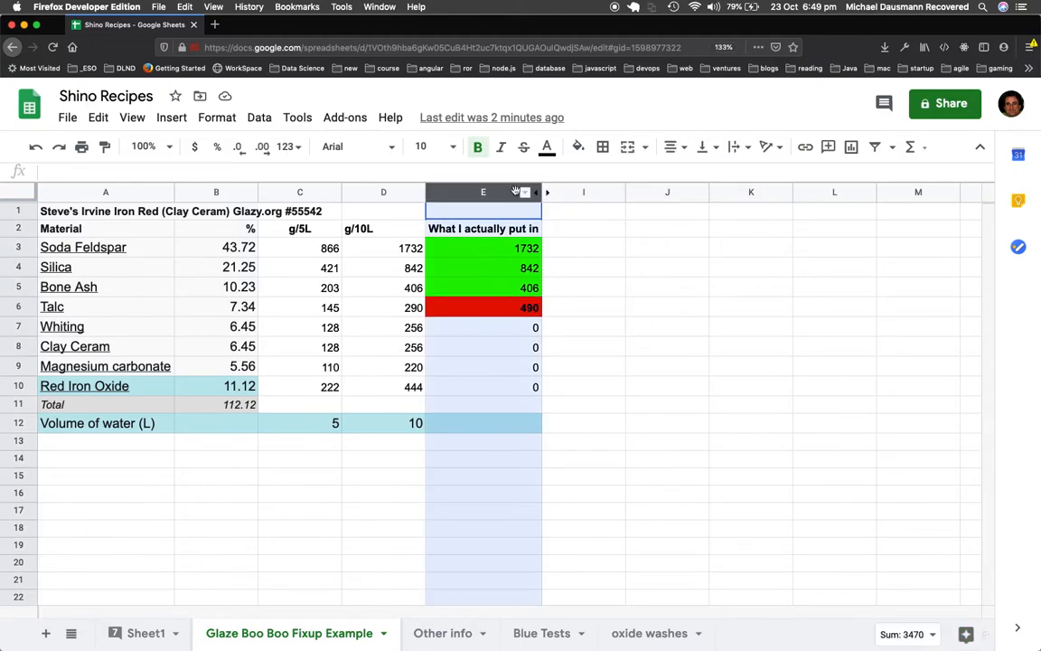
pyautogui.press('Right')
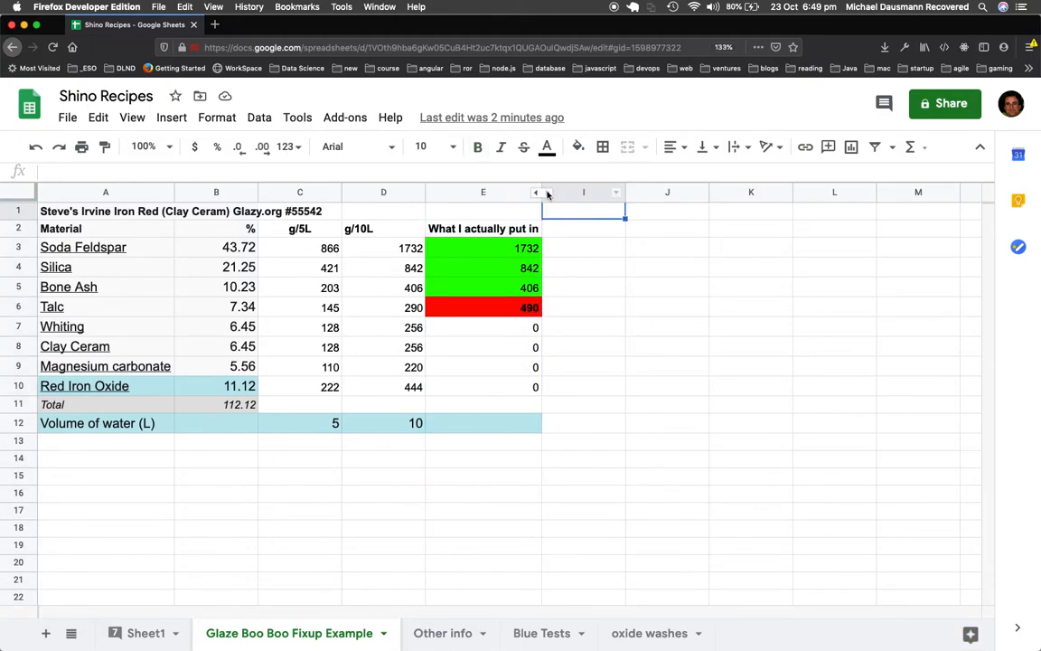
pyautogui.click(546, 193)
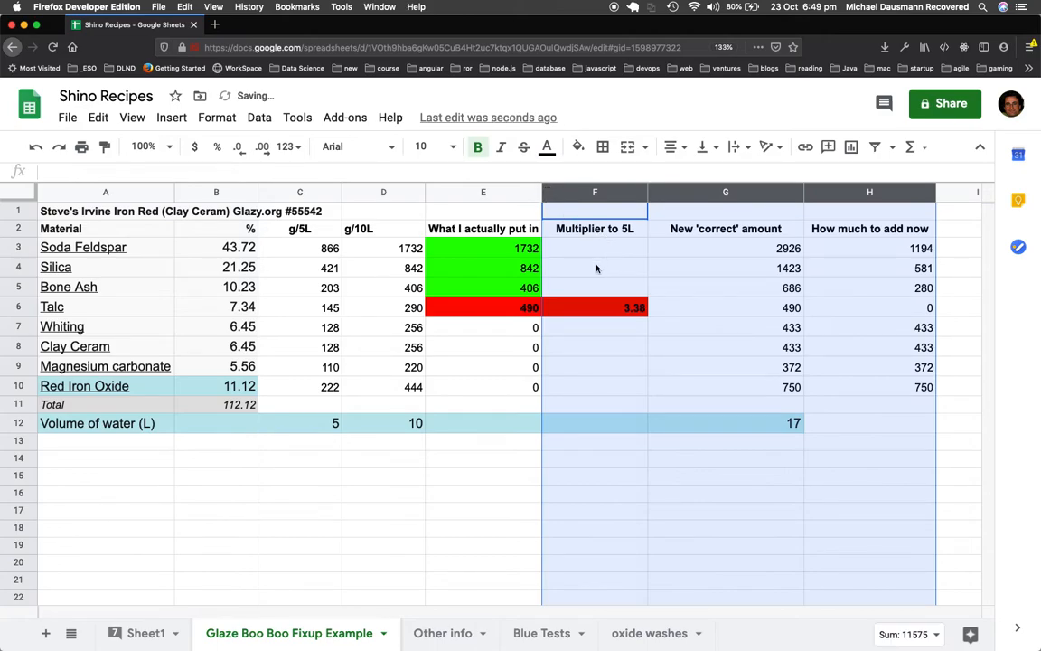
pyautogui.click(596, 269)
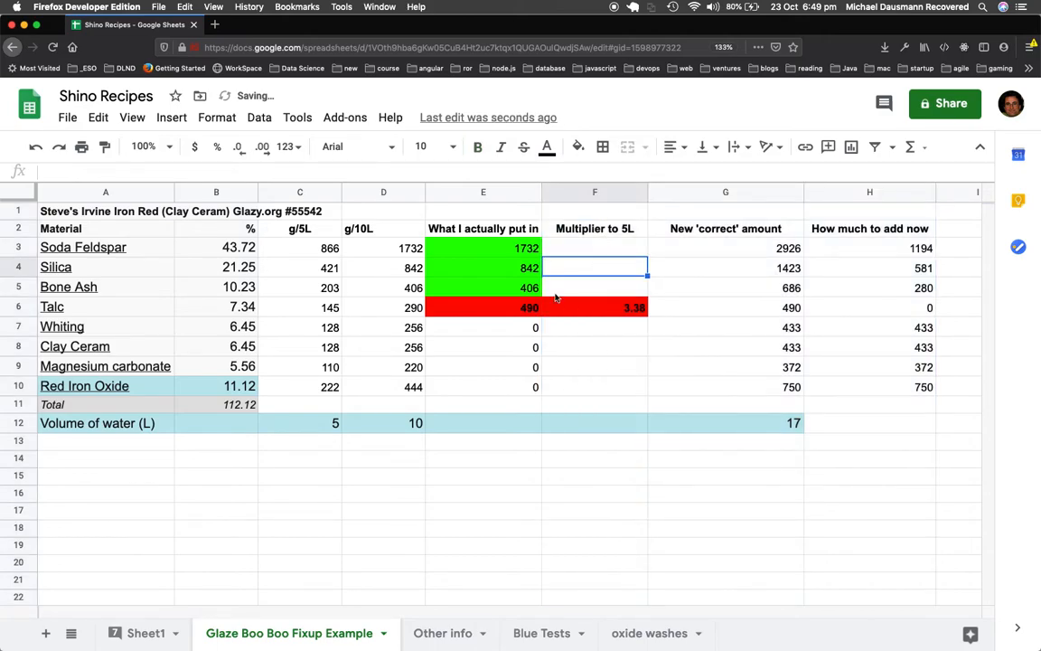
# Examine the talc "Multiplier to 5L" formula together with the actual and g/5L talc amounts it divides
pyautogui.click(503, 310)
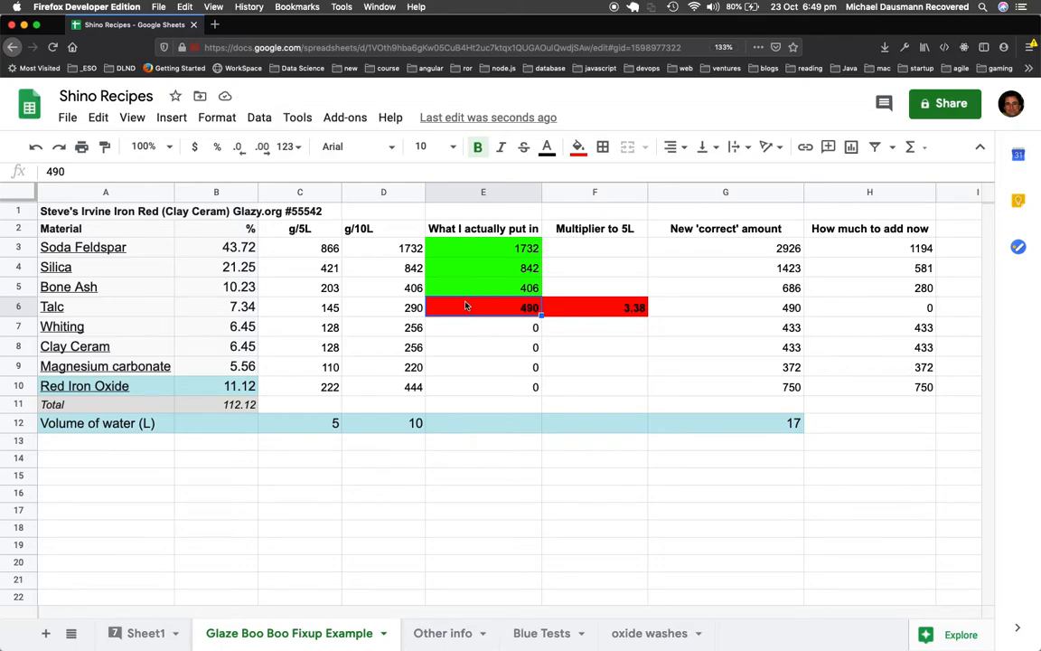
pyautogui.click(329, 309)
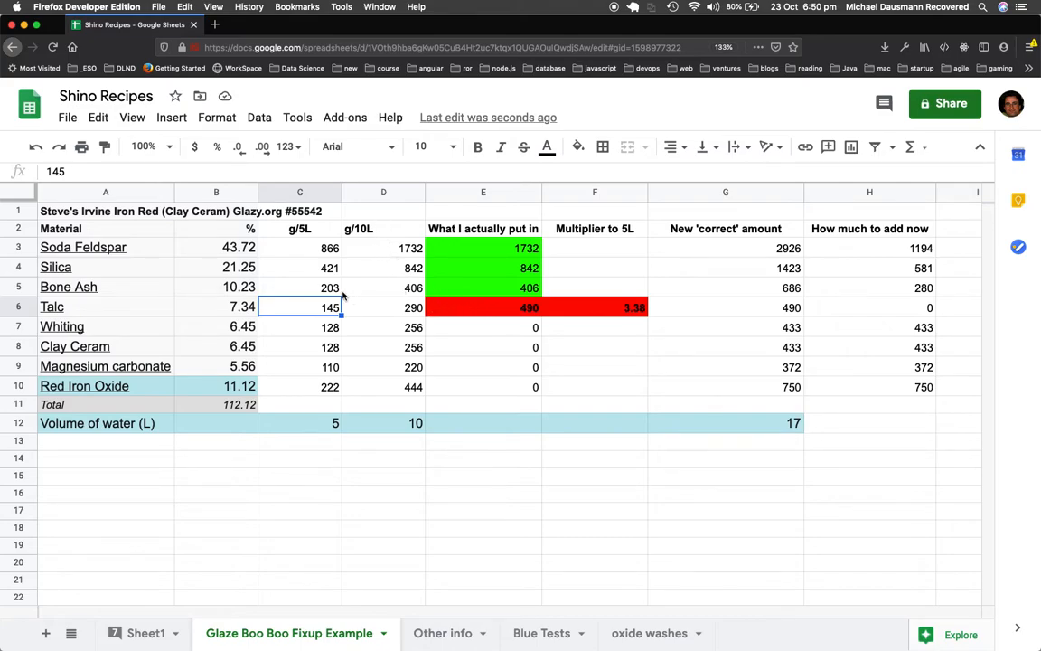
pyautogui.click(591, 310)
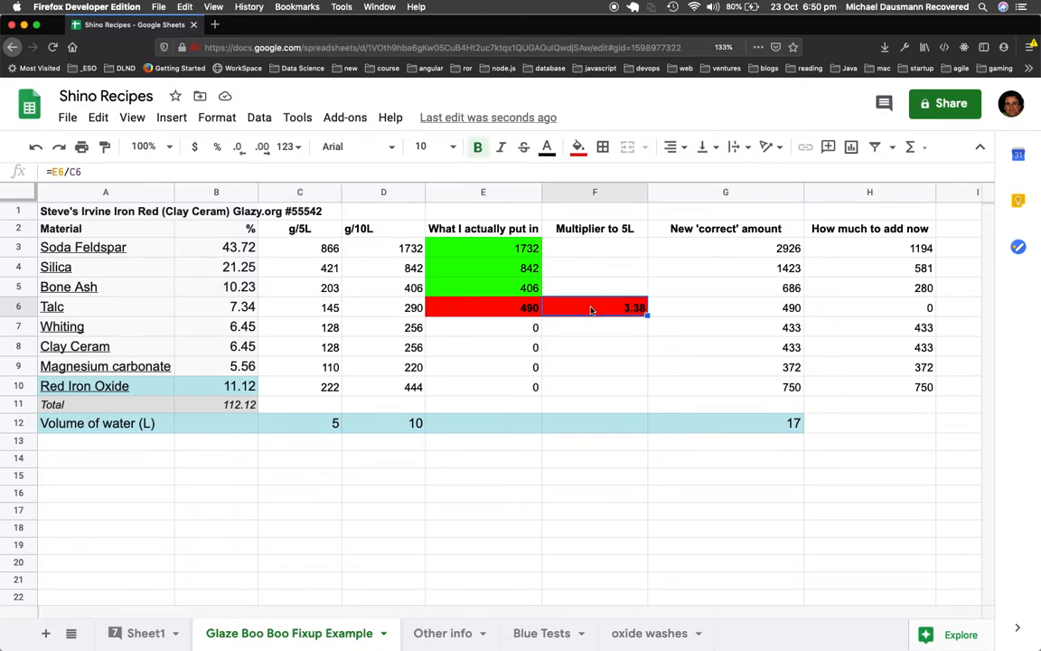
pyautogui.click(449, 172)
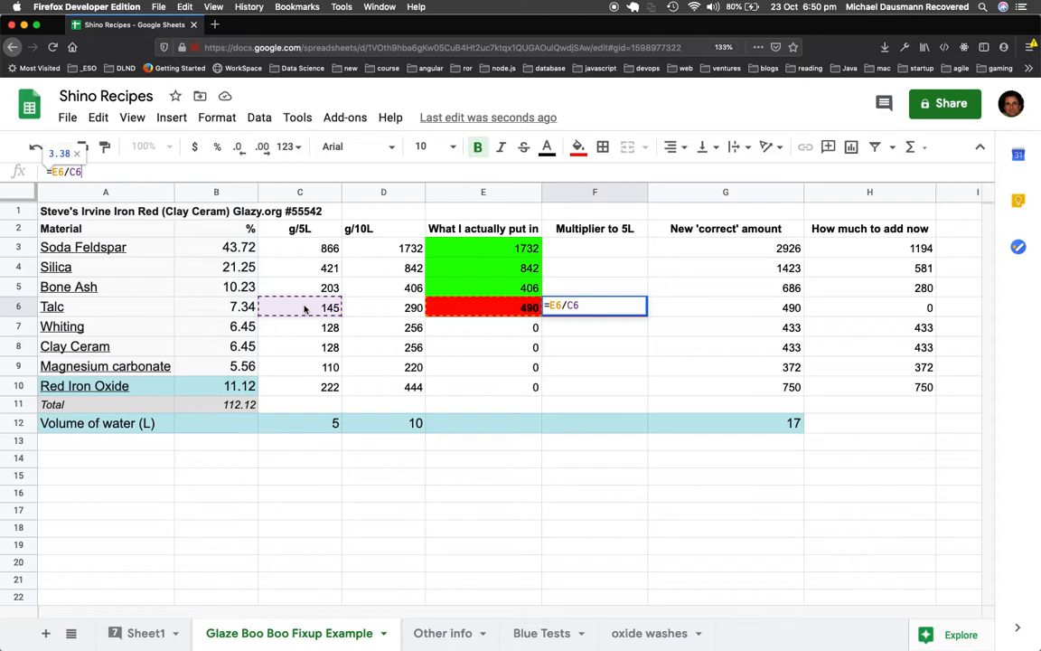
pyautogui.click(597, 389)
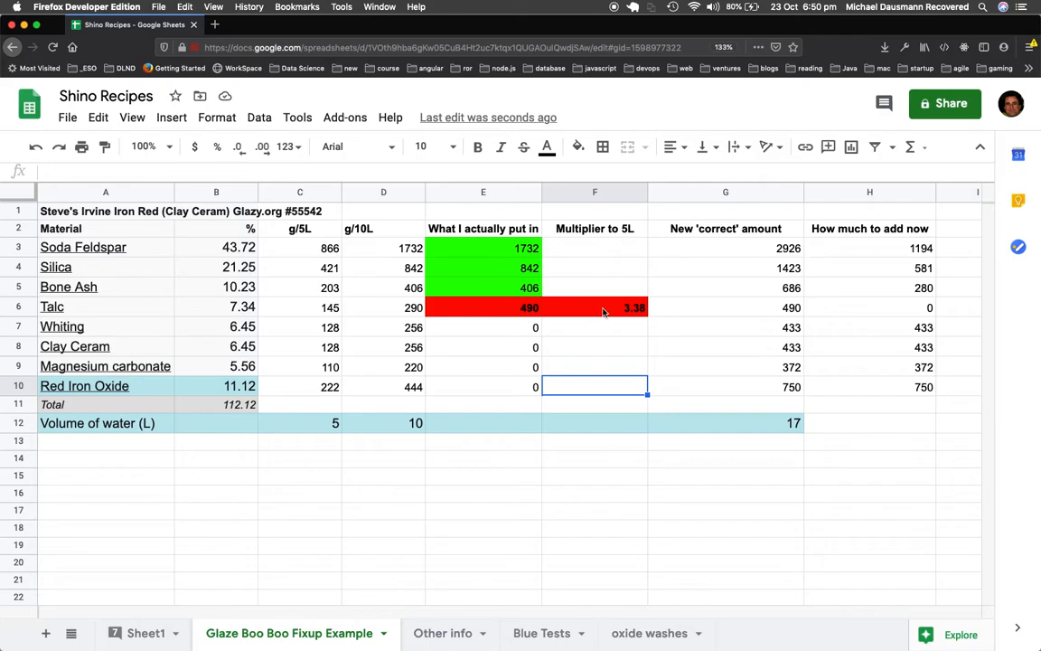
# Inspect the talc formula in the "New 'correct' amount" column and the cells it references
pyautogui.click(725, 309)
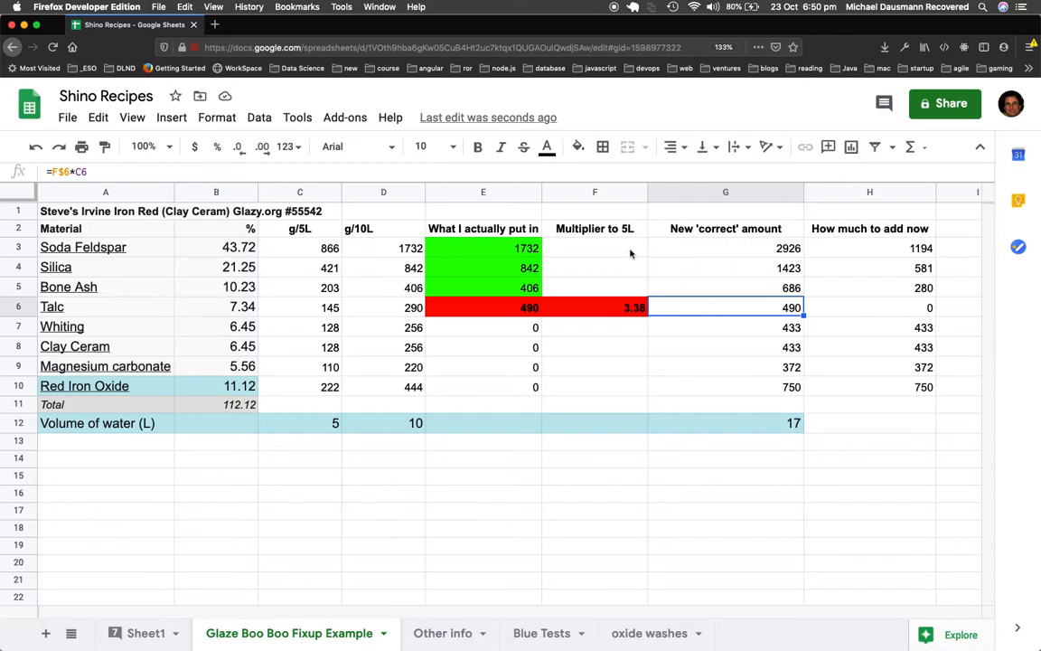
pyautogui.click(475, 170)
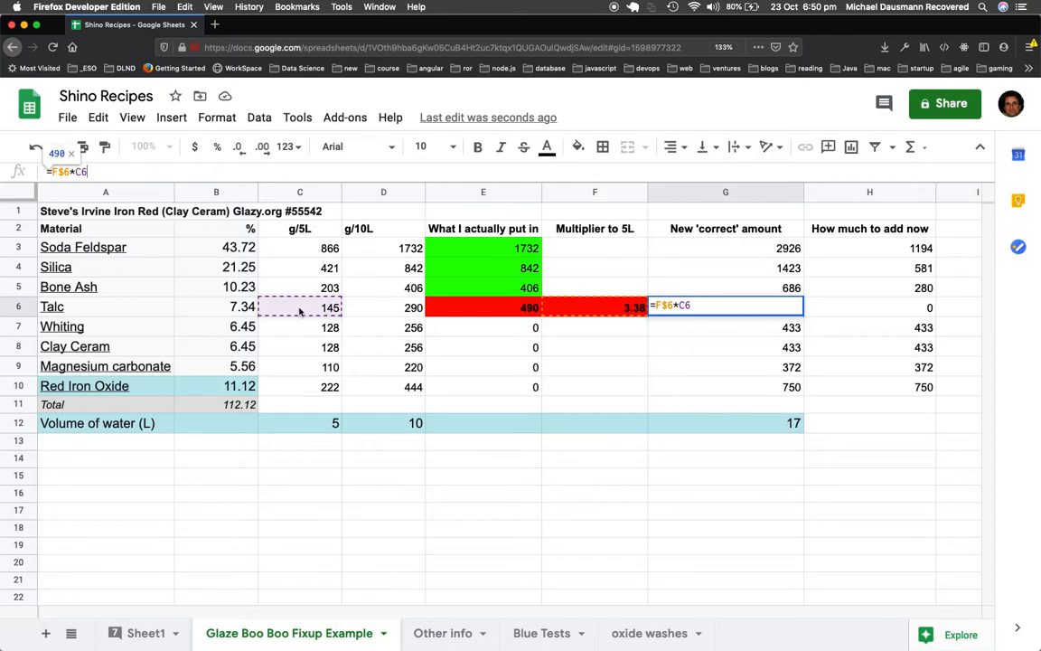
pyautogui.click(592, 347)
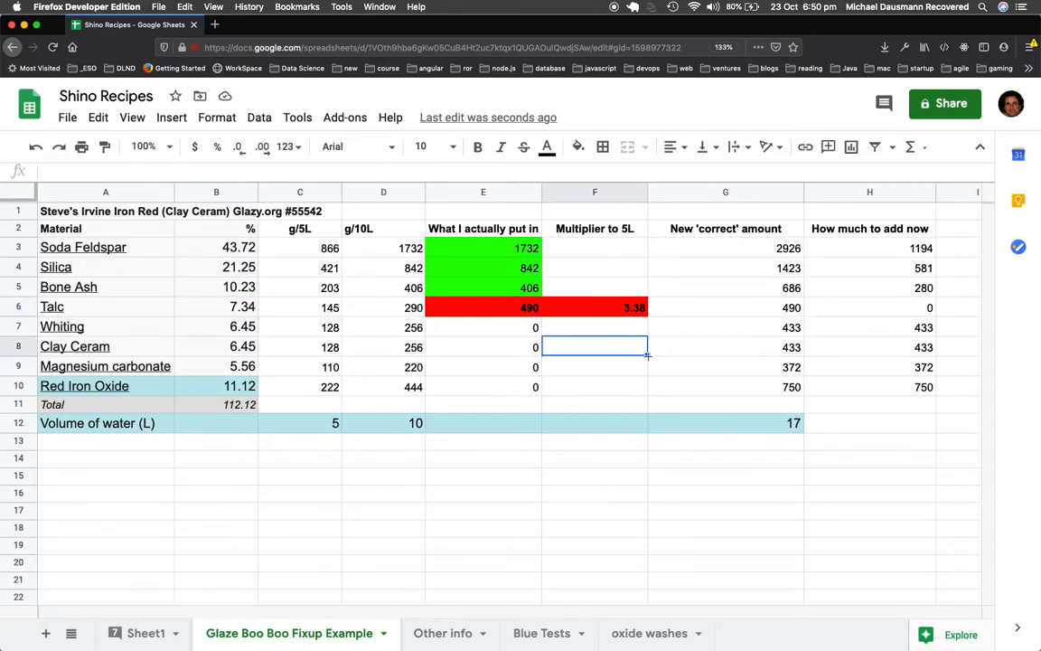
pyautogui.click(755, 310)
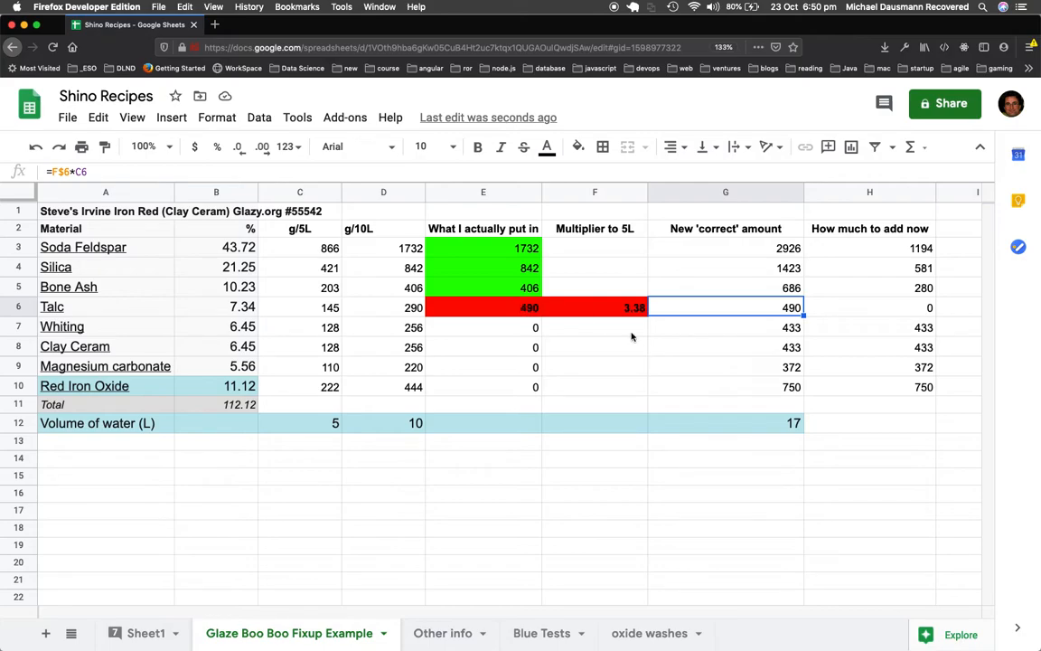
pyautogui.click(697, 349)
# Trace the talc multiplier and the g/5L talc amount through to the new correct talc amount
pyautogui.click(621, 311)
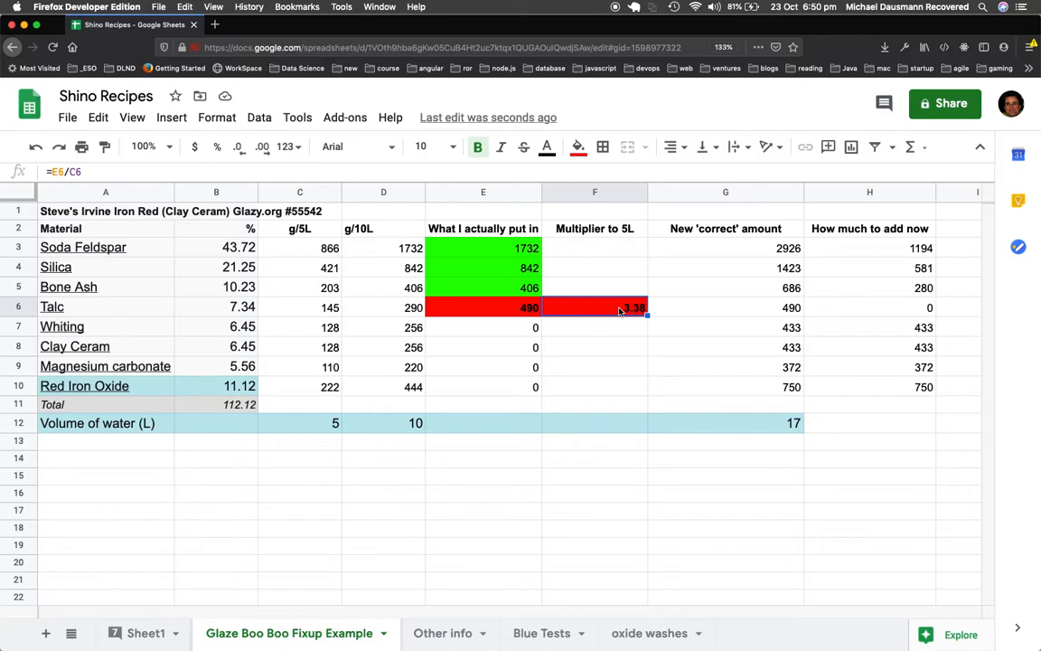
pyautogui.click(318, 310)
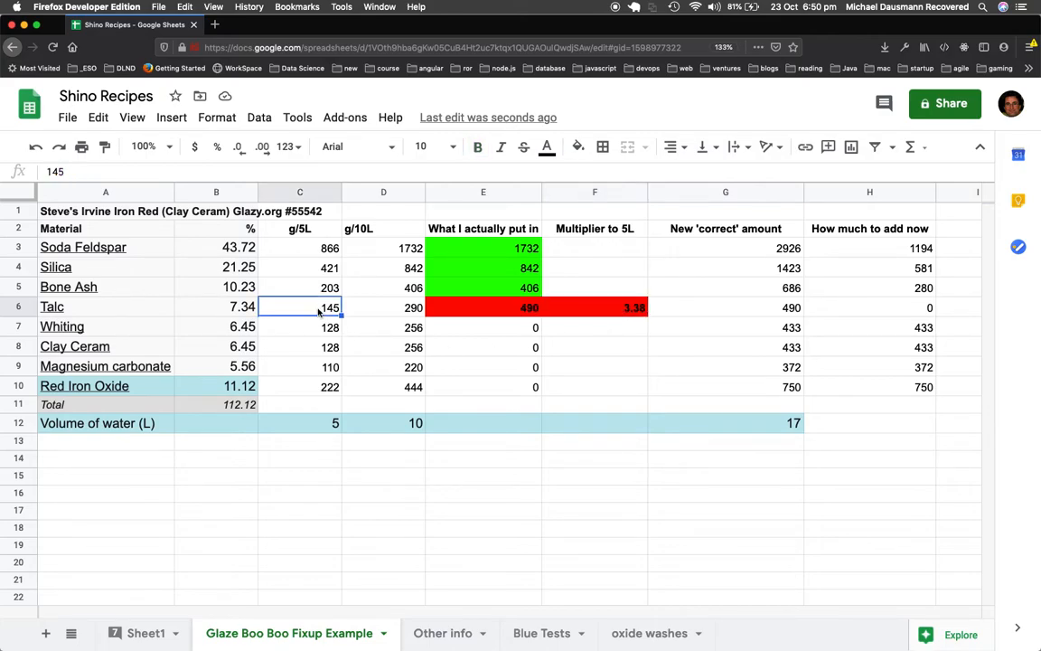
pyautogui.click(580, 312)
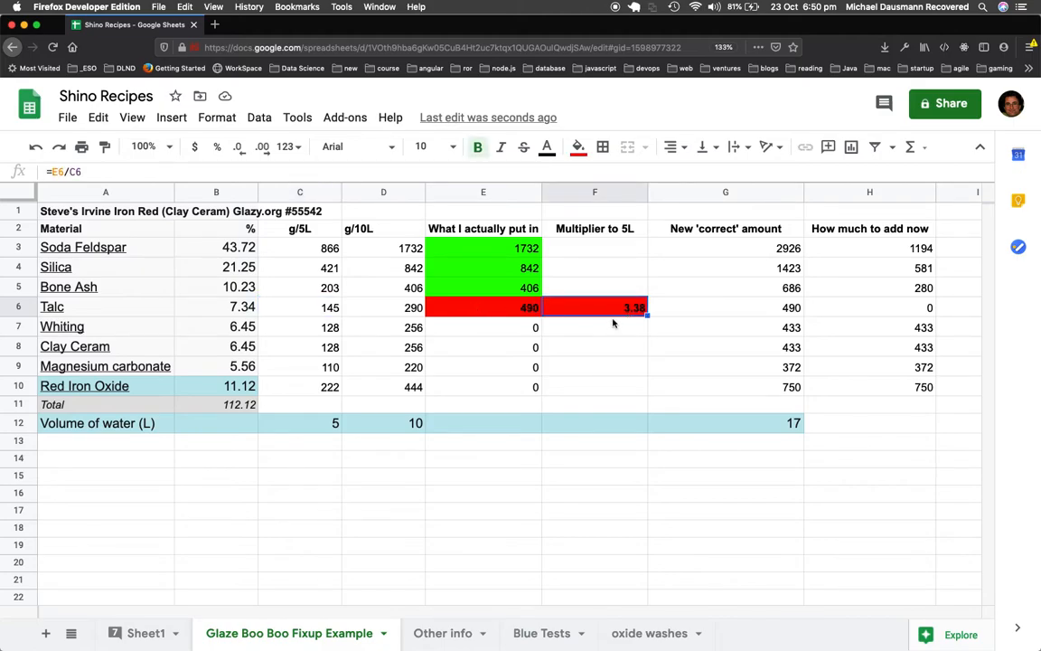
pyautogui.click(766, 310)
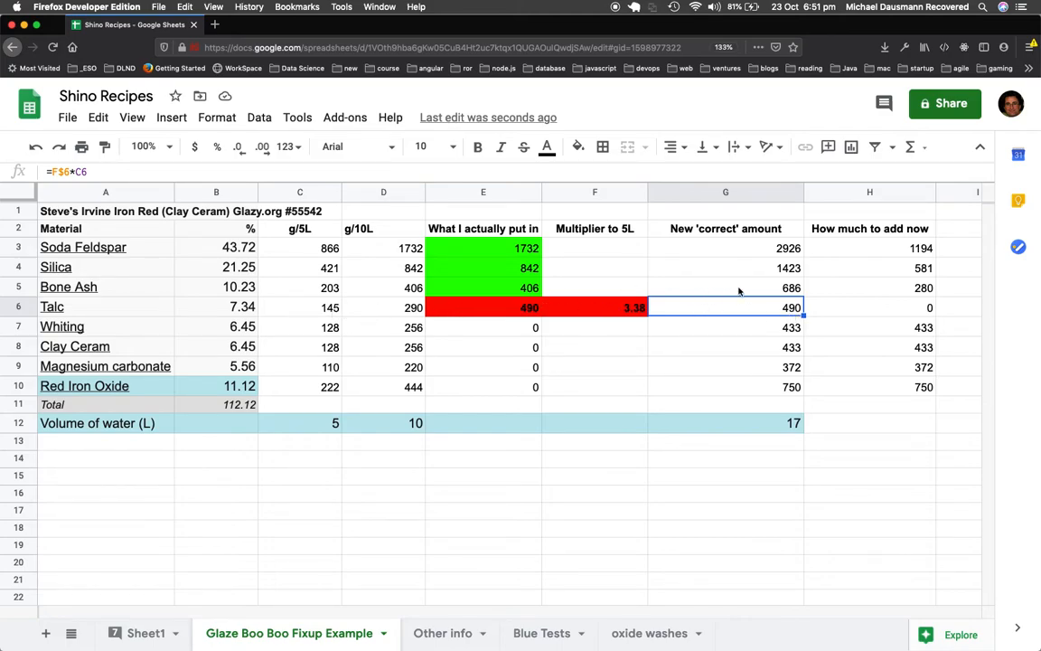
pyautogui.click(738, 344)
# Check the "New 'correct' amount" formulas for bone ash, silica and soda feldspar, leaving them unedited
pyautogui.click(789, 286)
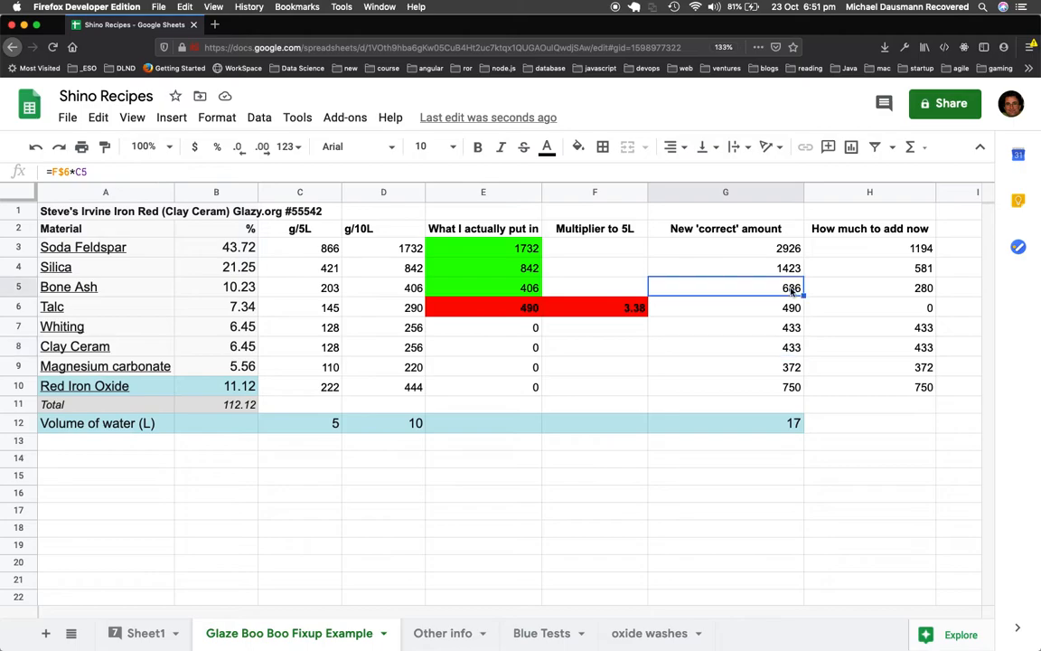
pyautogui.click(331, 166)
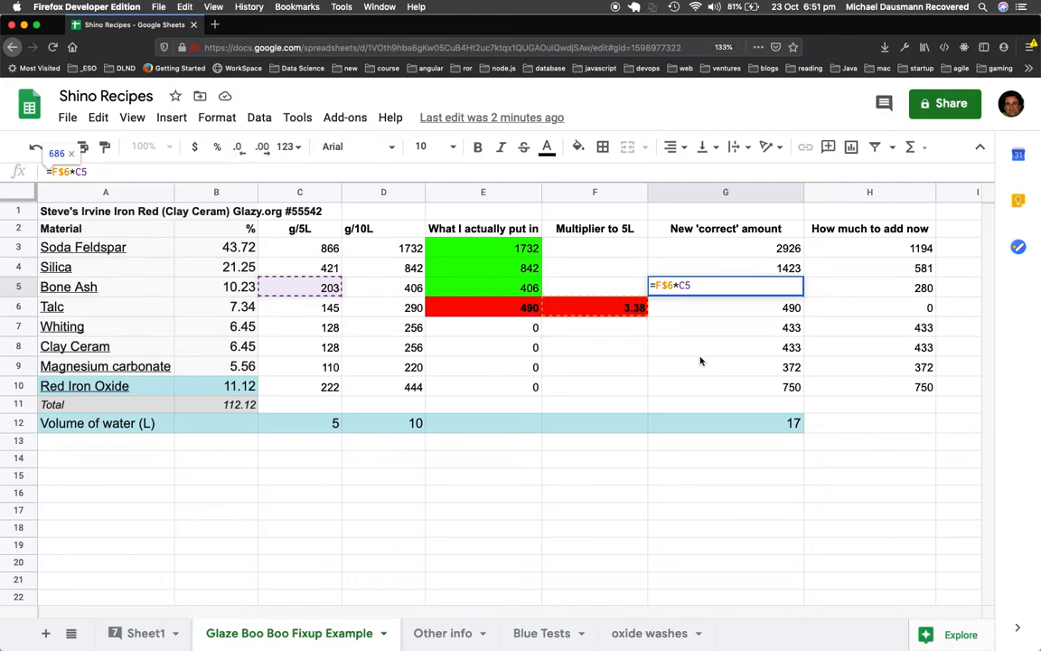
pyautogui.press('Return')
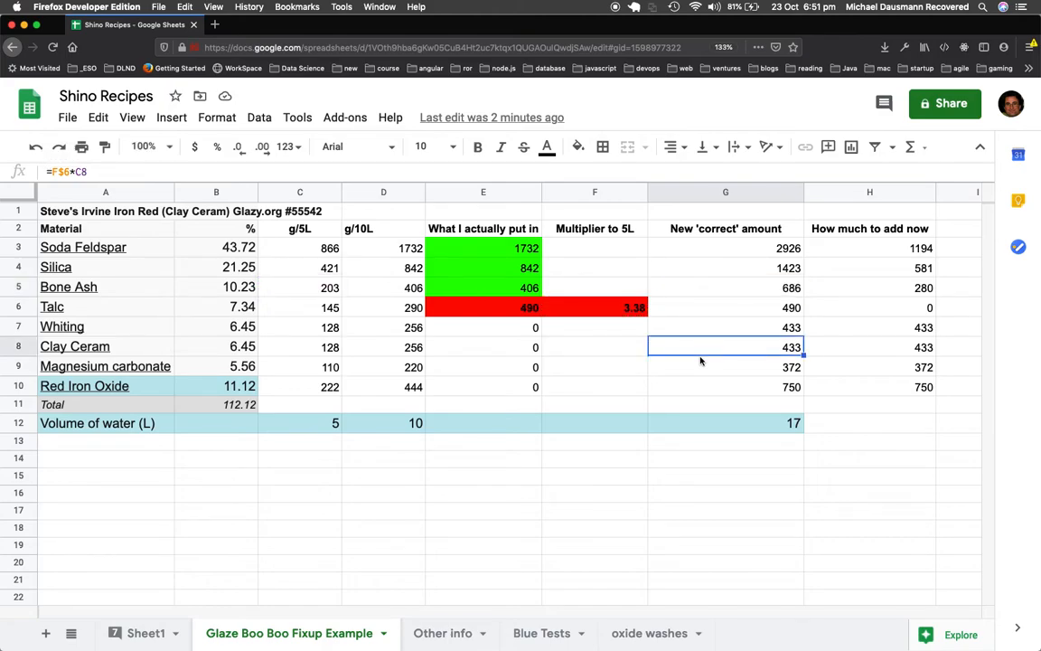
pyautogui.click(788, 288)
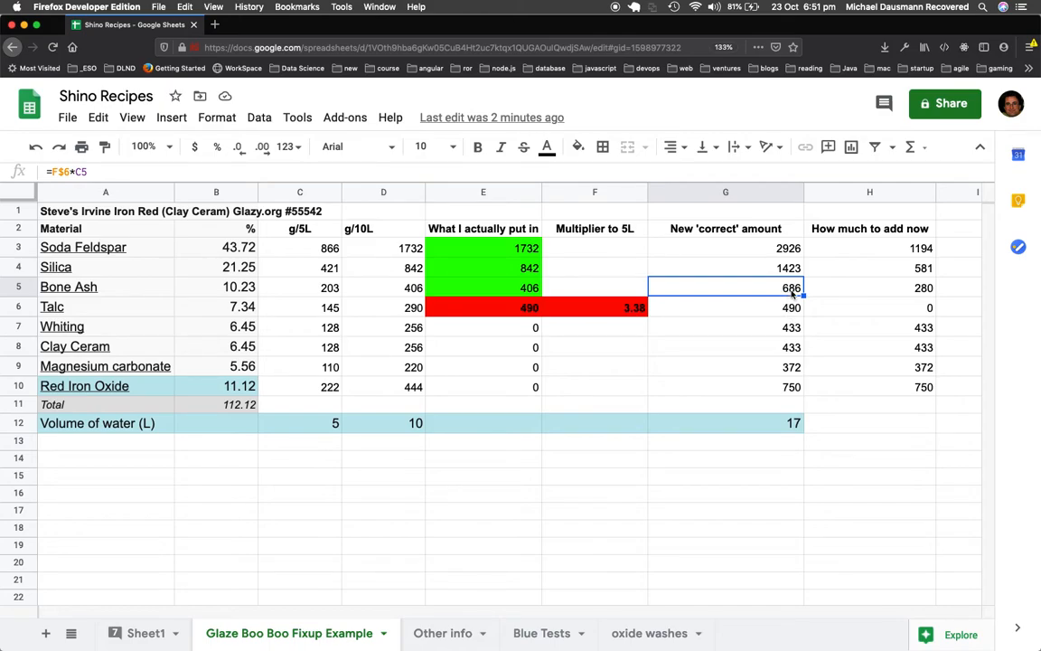
pyautogui.click(775, 270)
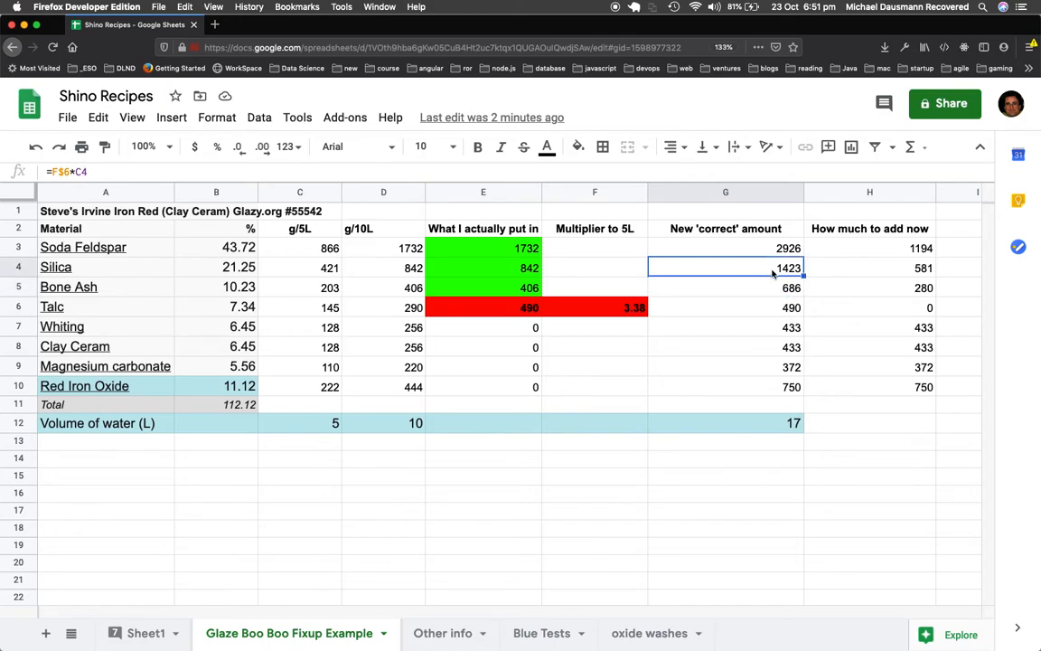
pyautogui.click(771, 253)
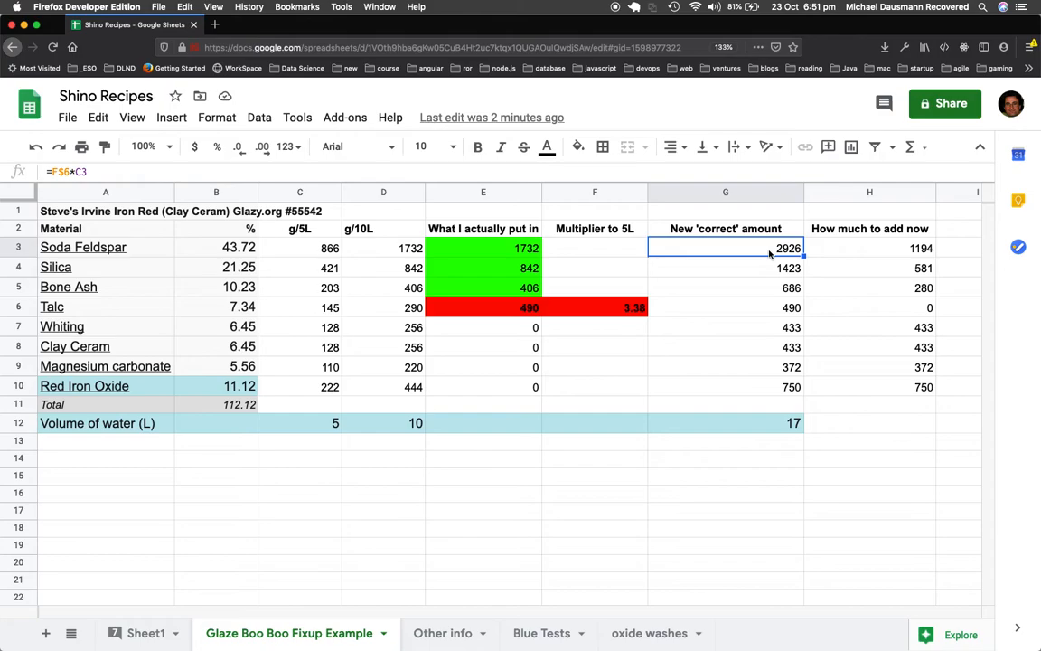
# Review the whiting amount actually put in and the cell references in its "New 'correct' amount" formula
pyautogui.click(762, 330)
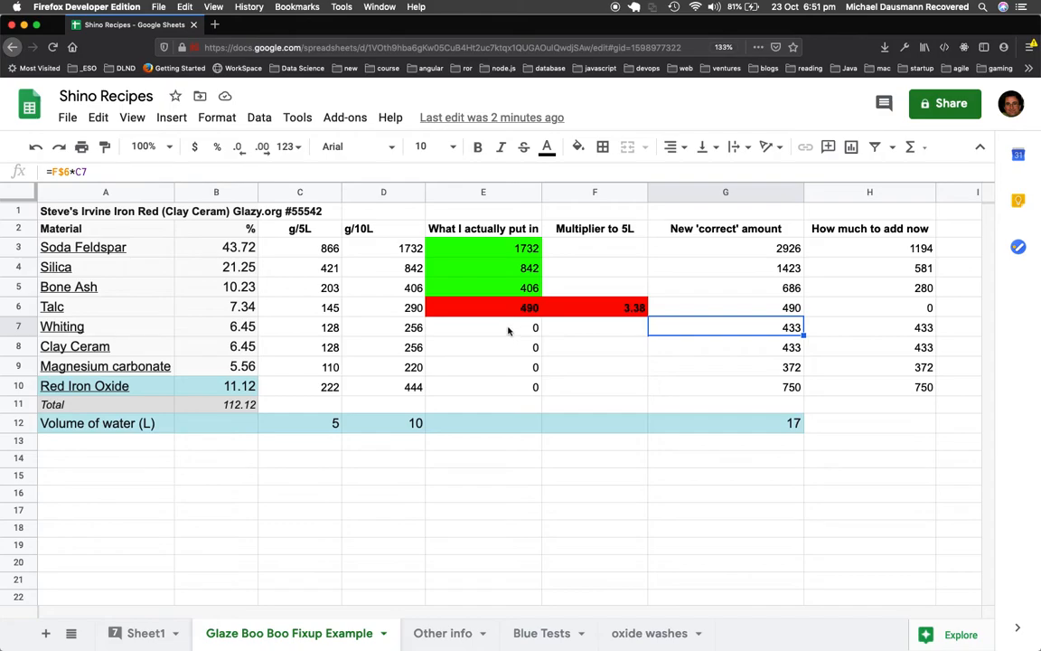
pyautogui.click(508, 330)
pyautogui.click(787, 330)
pyautogui.click(544, 175)
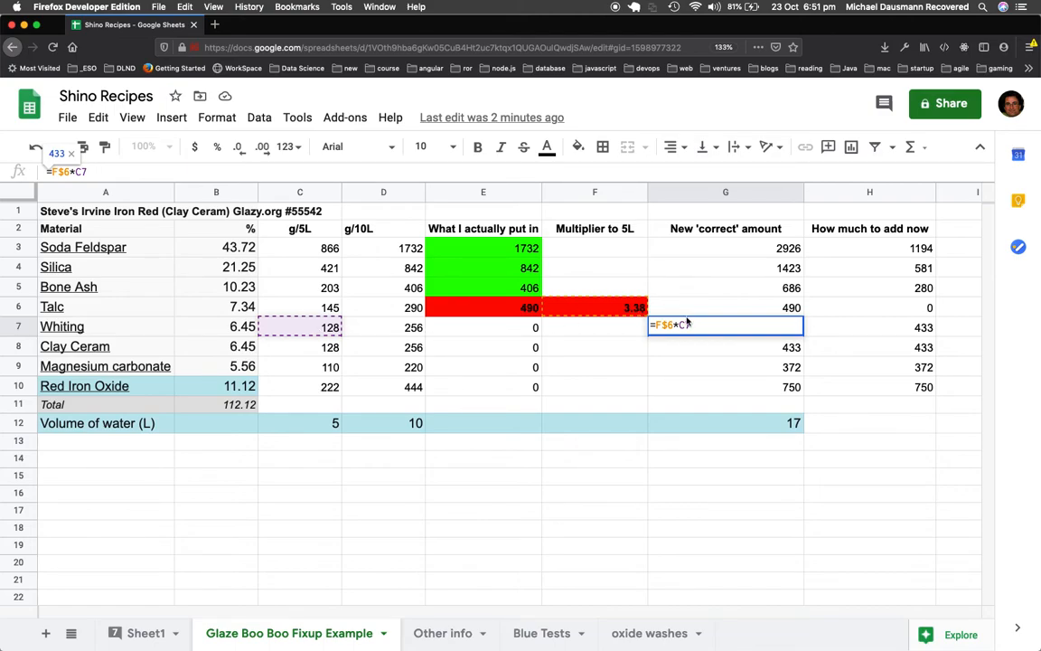
pyautogui.press('Escape')
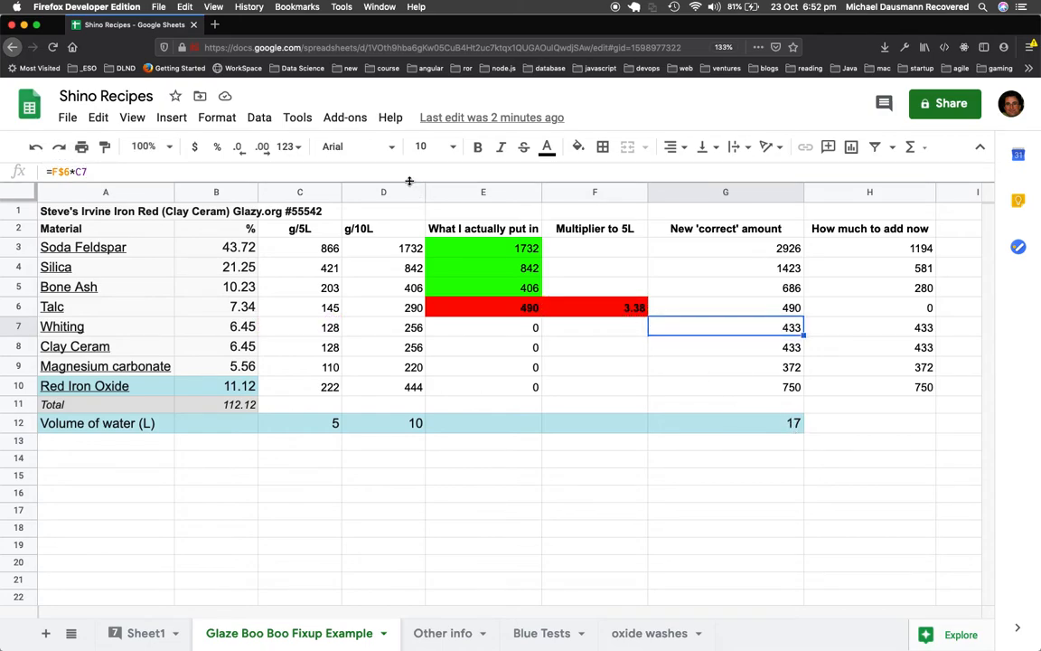
# Check the cell references in the whiting and water volume formulas of the "New 'correct' amount" column, leaving them unedited
pyautogui.click(316, 174)
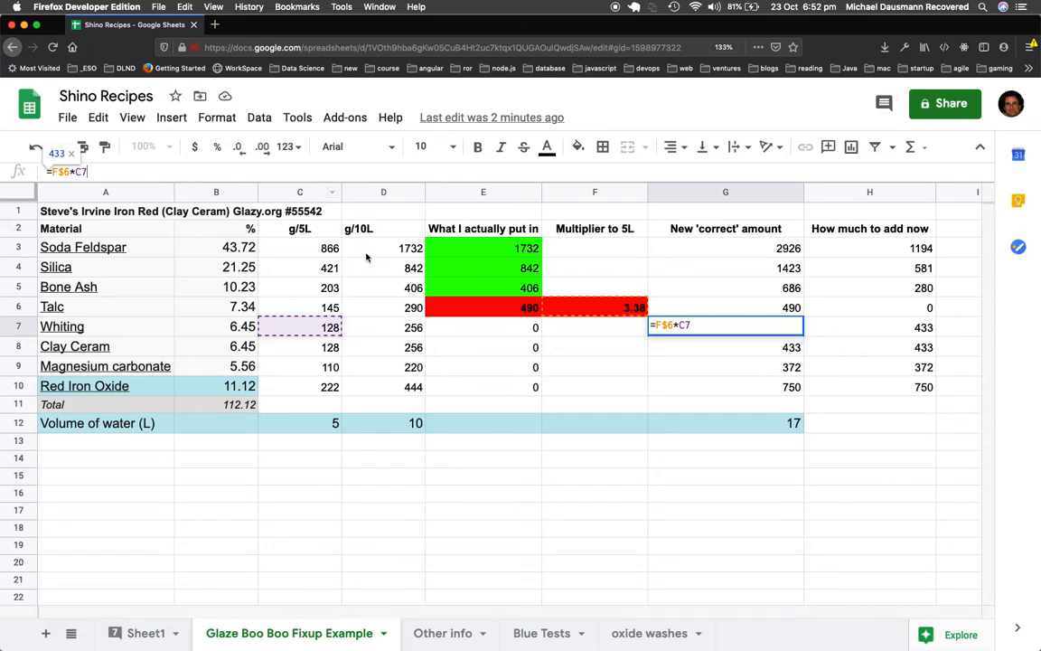
pyautogui.click(788, 527)
pyautogui.click(782, 404)
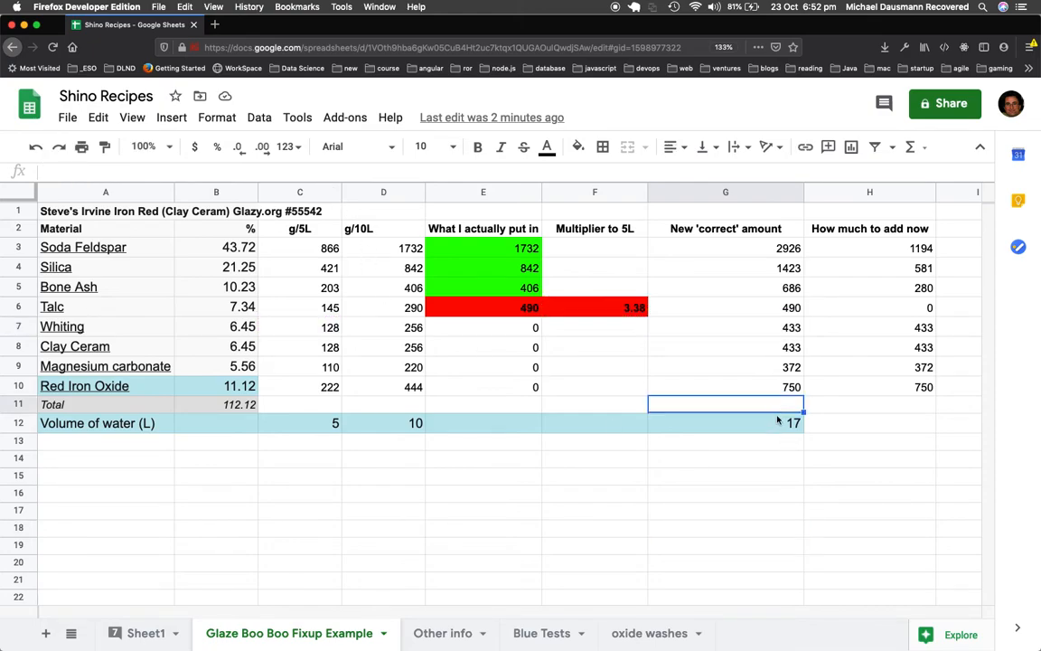
pyautogui.click(783, 424)
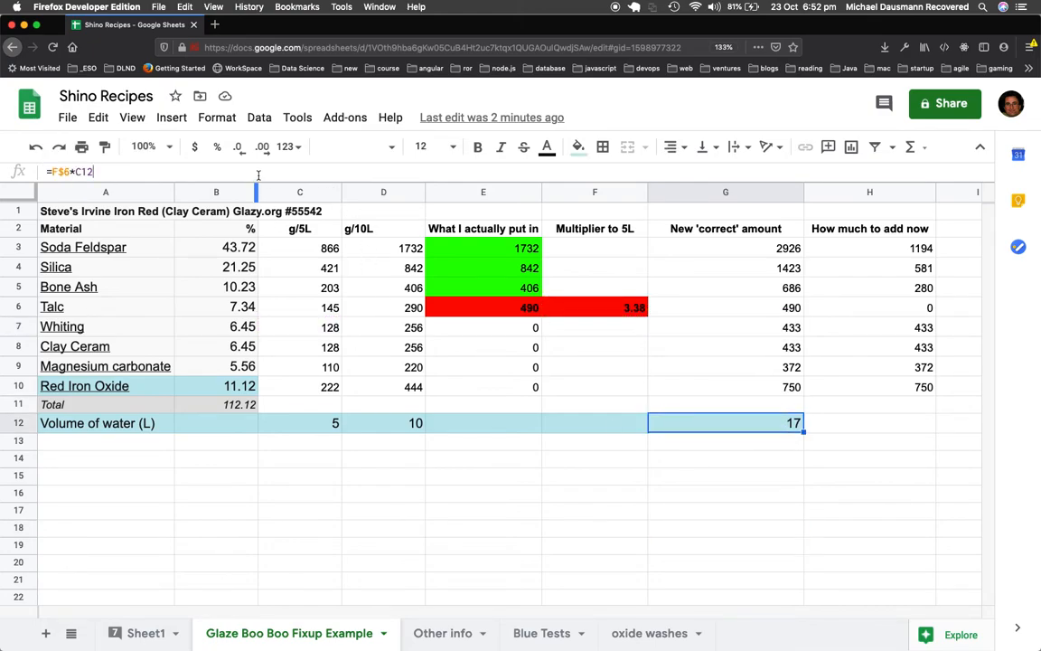
pyautogui.click(230, 173)
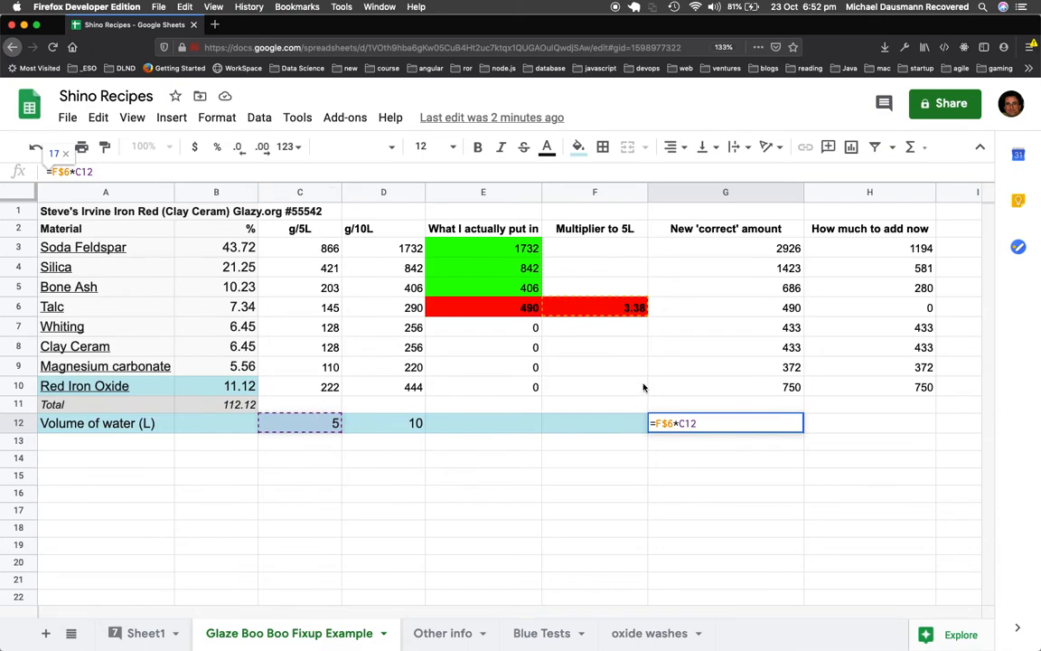
pyautogui.press('Escape')
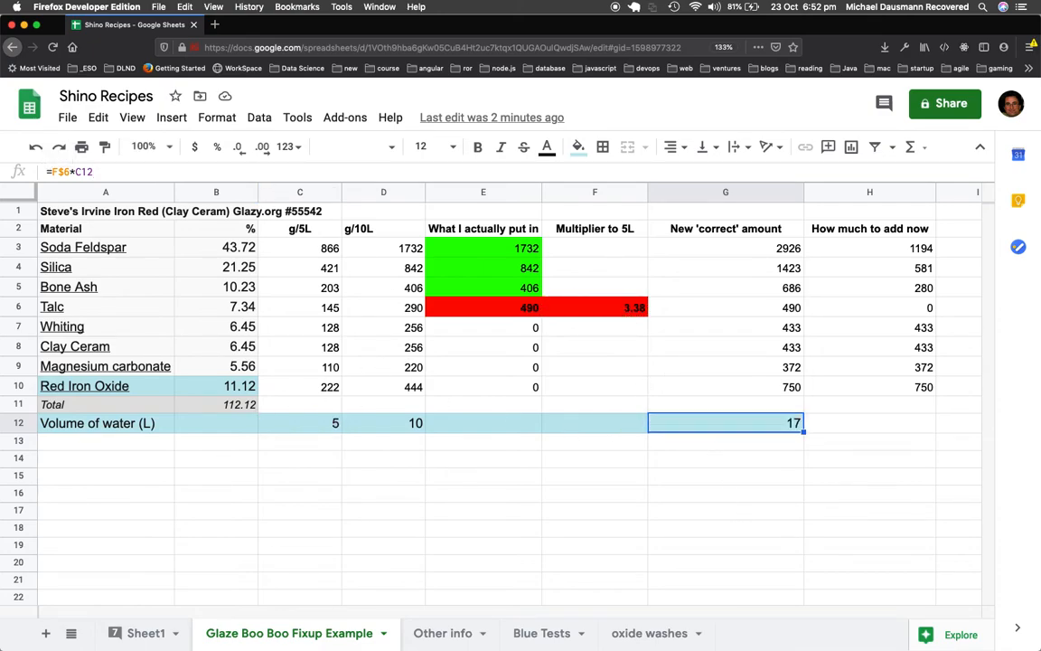
pyautogui.click(788, 477)
pyautogui.click(777, 427)
# Inspect the soda feldspar formula in the "How much to add now" column and the cells it references
pyautogui.click(869, 251)
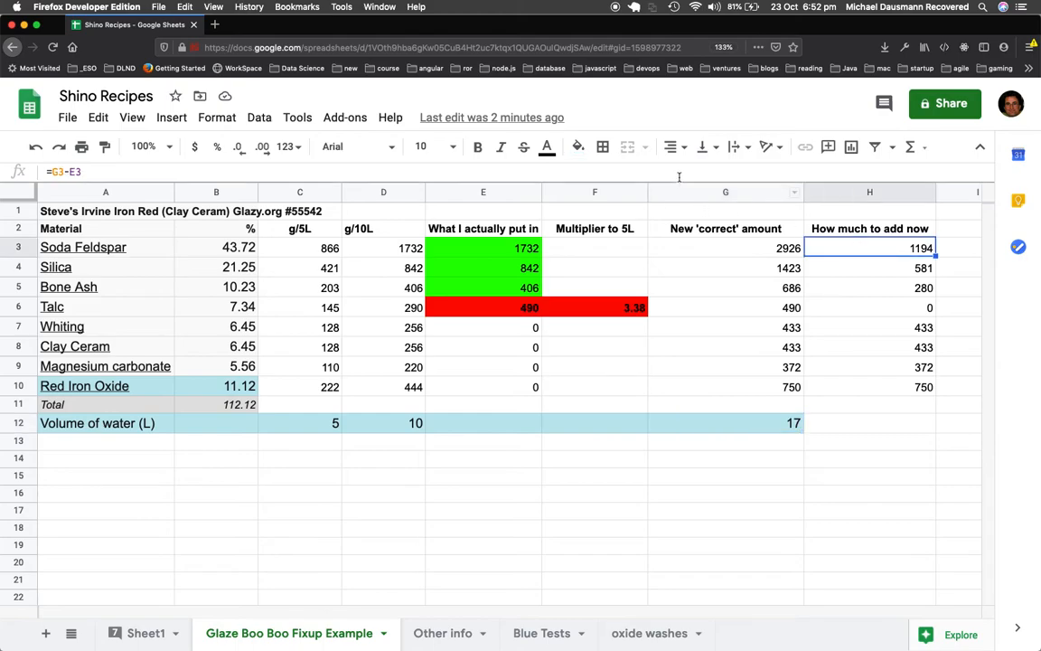
pyautogui.press('Return')
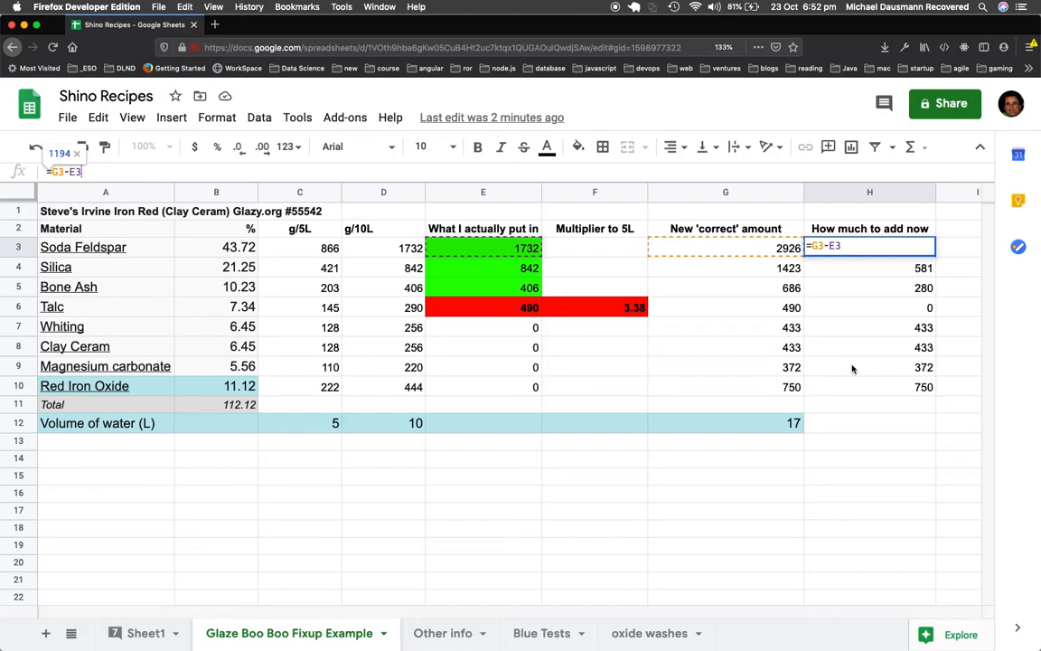
pyautogui.hotkey('ctrl', 'Return')
pyautogui.click(902, 252)
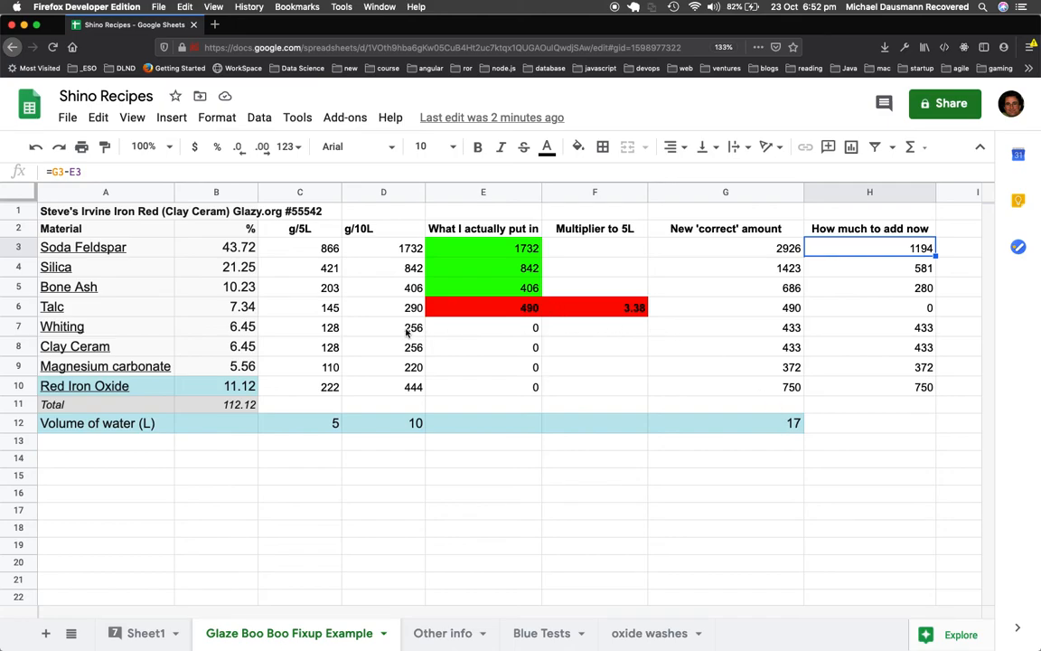
# Trace whiting's "How much to add now" value through its new correct amount and the amount actually put in
pyautogui.click(782, 329)
pyautogui.click(873, 333)
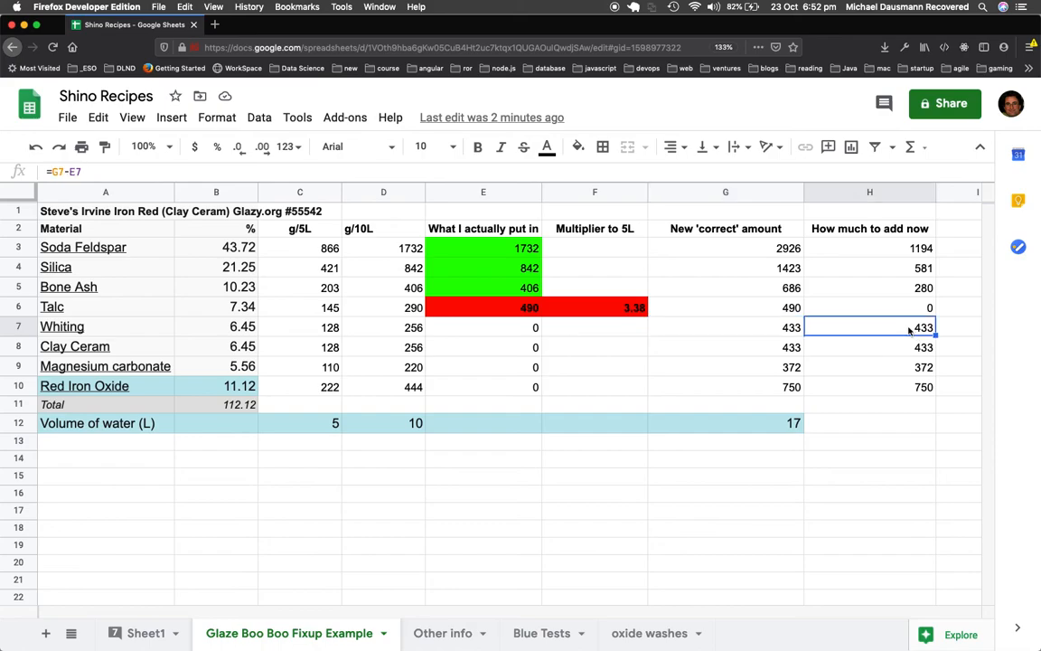
pyautogui.click(787, 330)
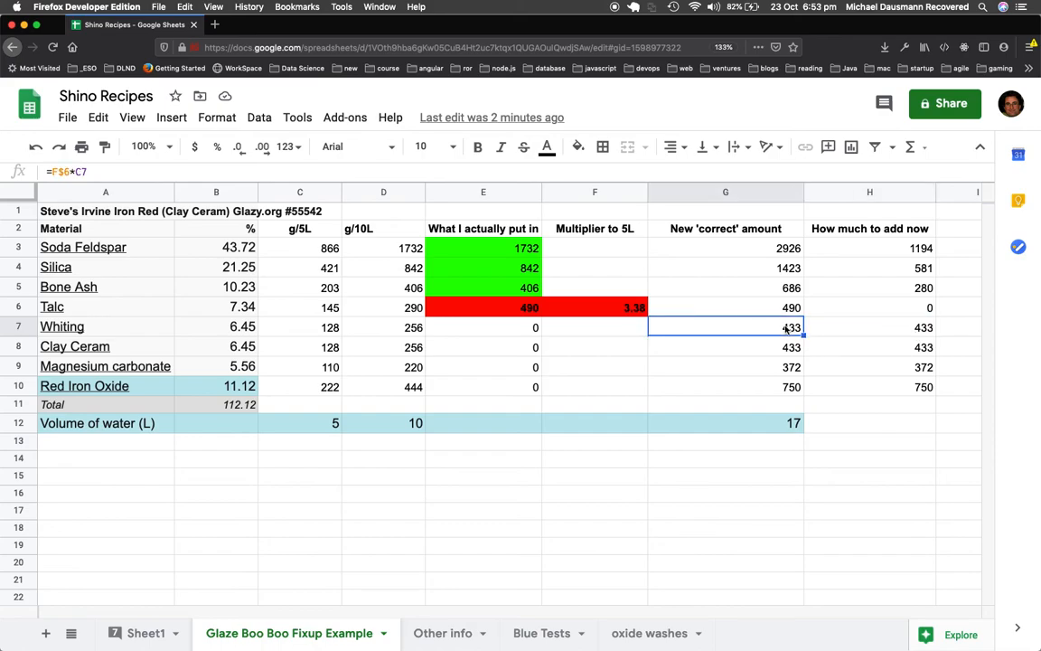
pyautogui.click(533, 330)
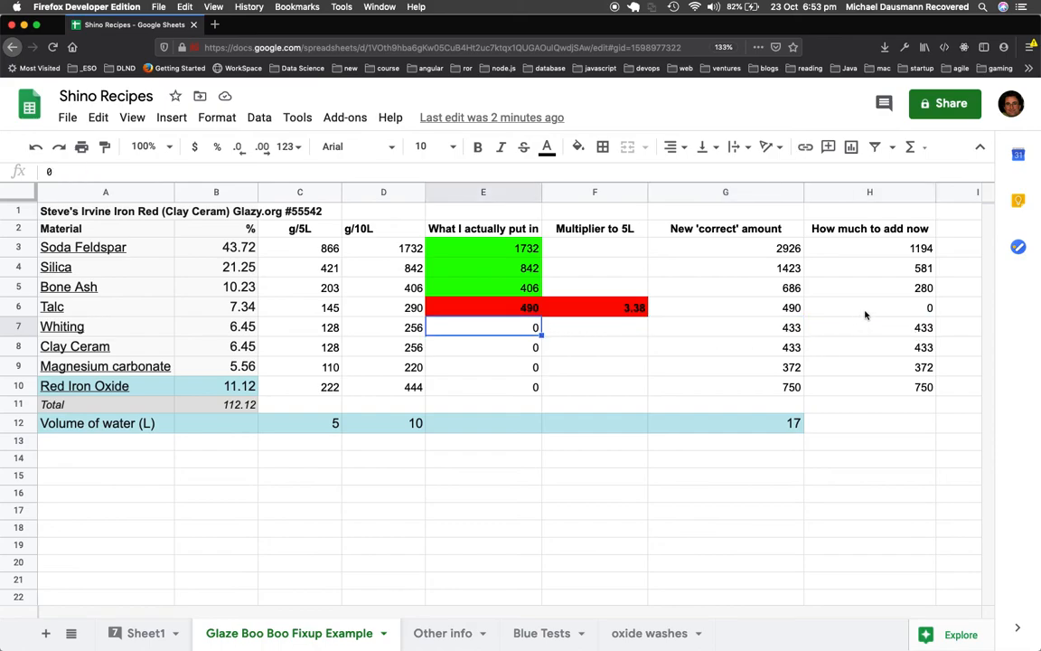
pyautogui.click(908, 332)
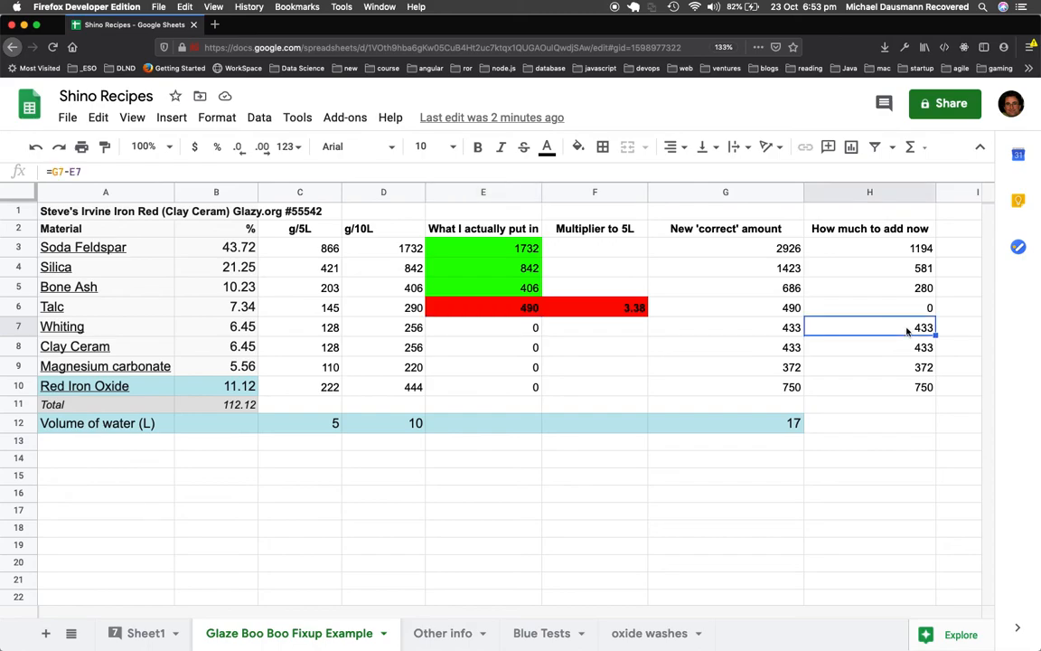
# Review the "How much to add now" values from soda feldspar to red iron oxide and the new correct volume of water
pyautogui.click(858, 268)
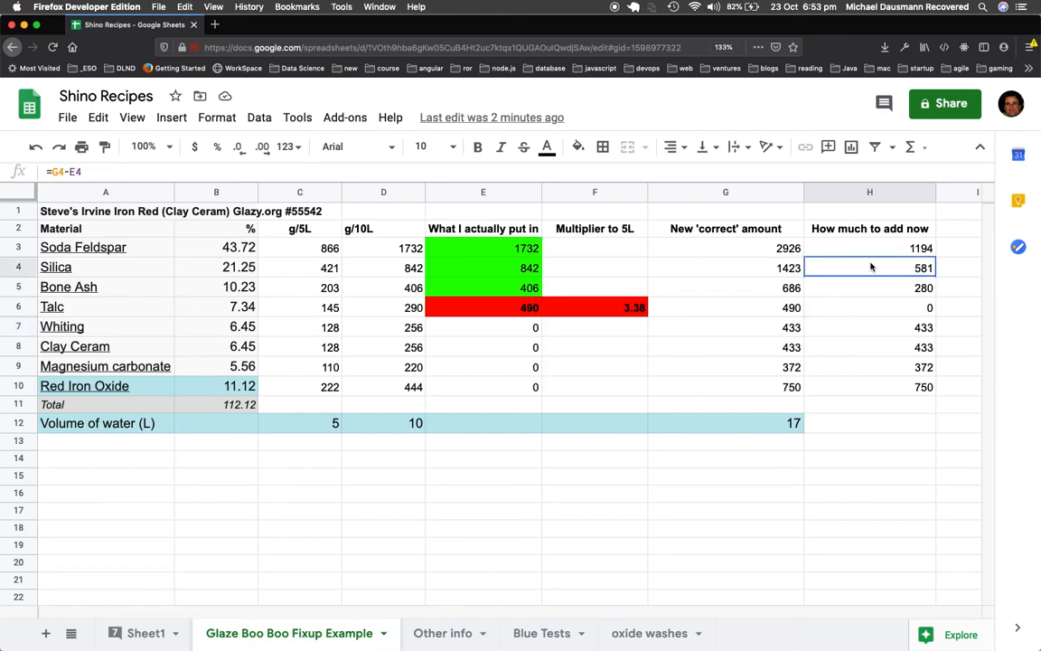
pyautogui.click(902, 310)
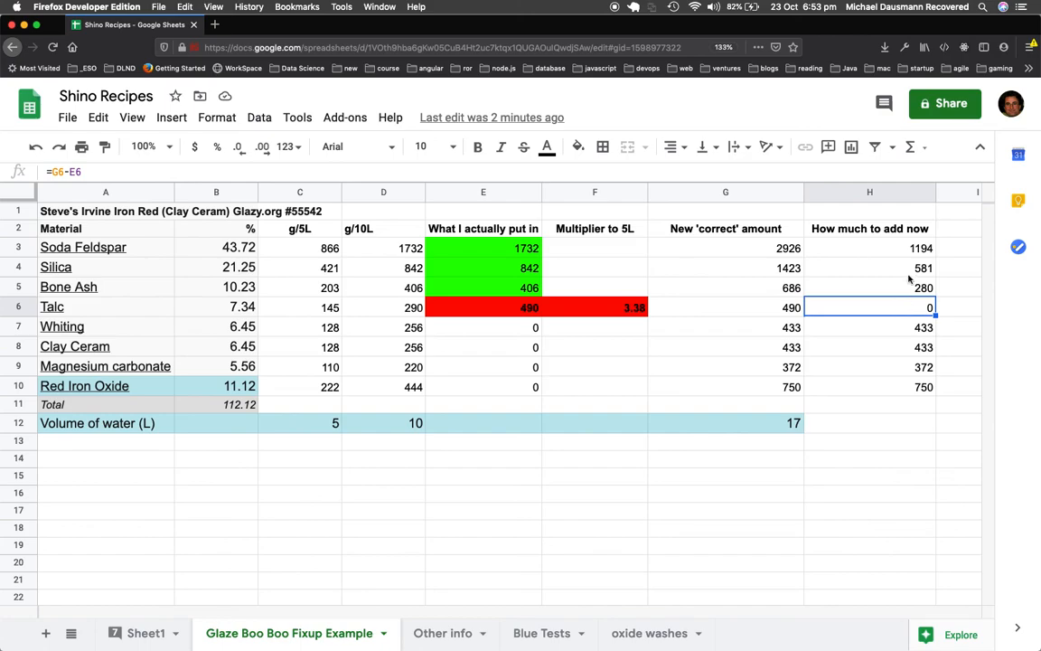
pyautogui.moveTo(895, 248); pyautogui.dragTo(903, 387)
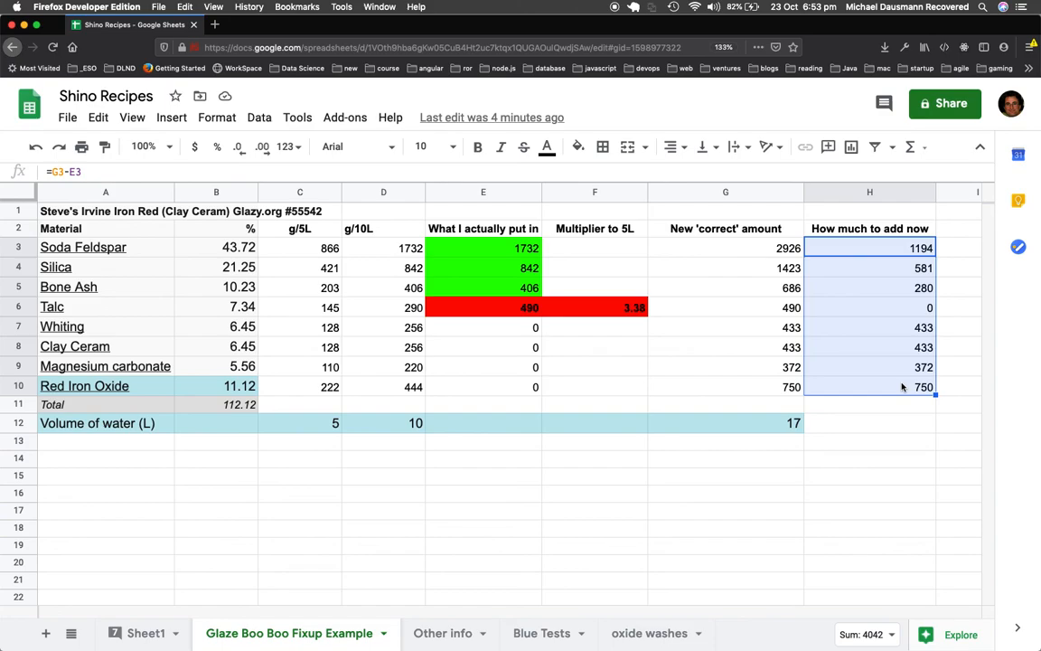
pyautogui.click(979, 393)
pyautogui.click(777, 427)
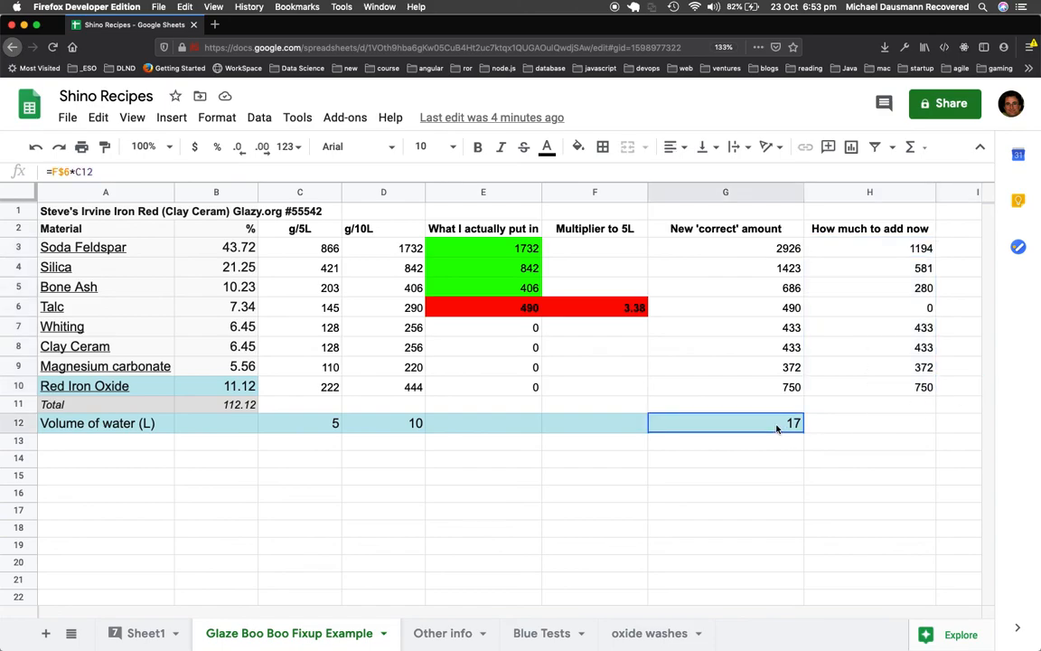